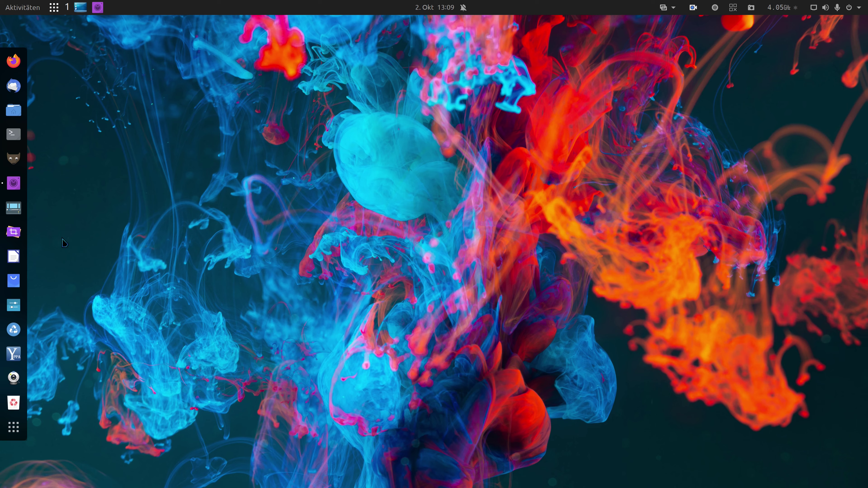
# Open the 'Helligkeitsmaske in Darktable' notes document from the word processor's recent files, then close it
pyautogui.click(15, 261)
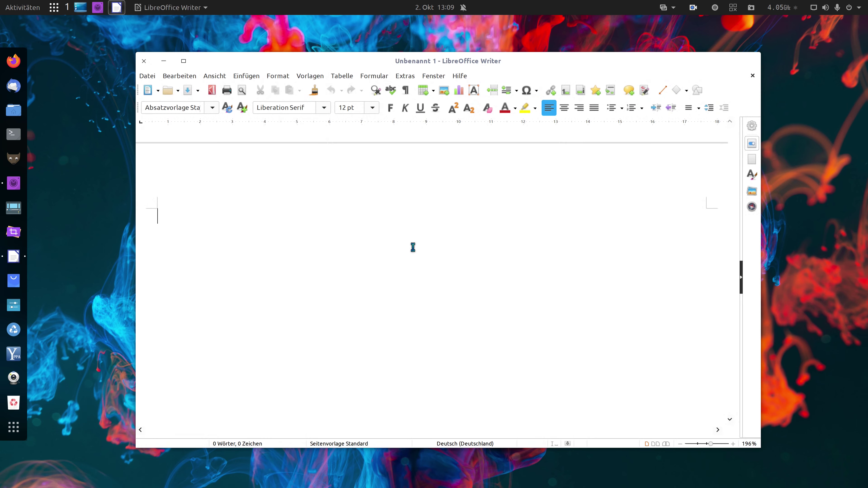
pyautogui.click(150, 78)
pyautogui.moveTo(195, 126)
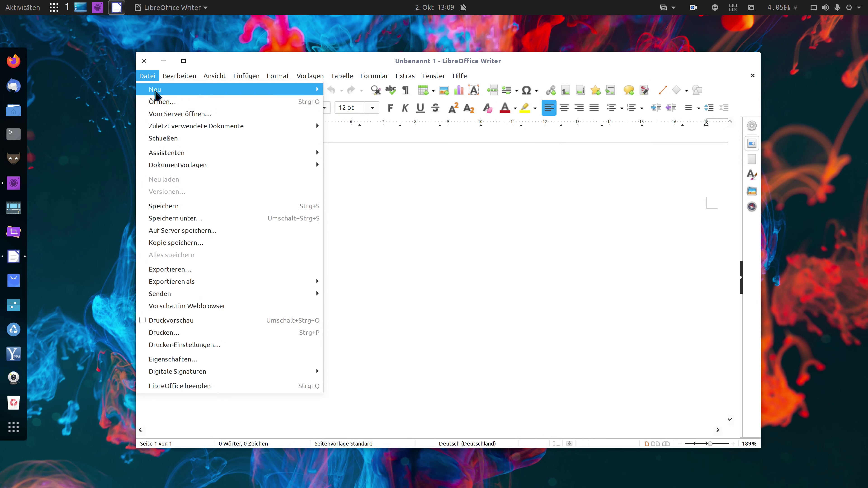
pyautogui.click(406, 130)
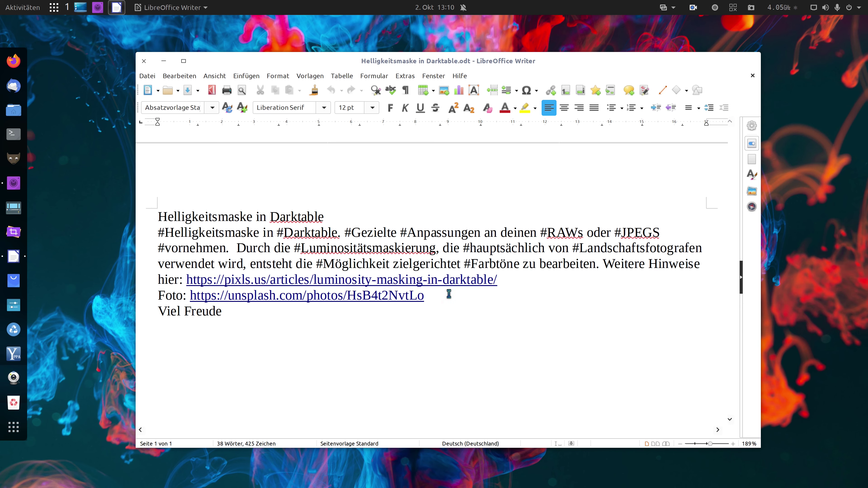
pyautogui.click(143, 62)
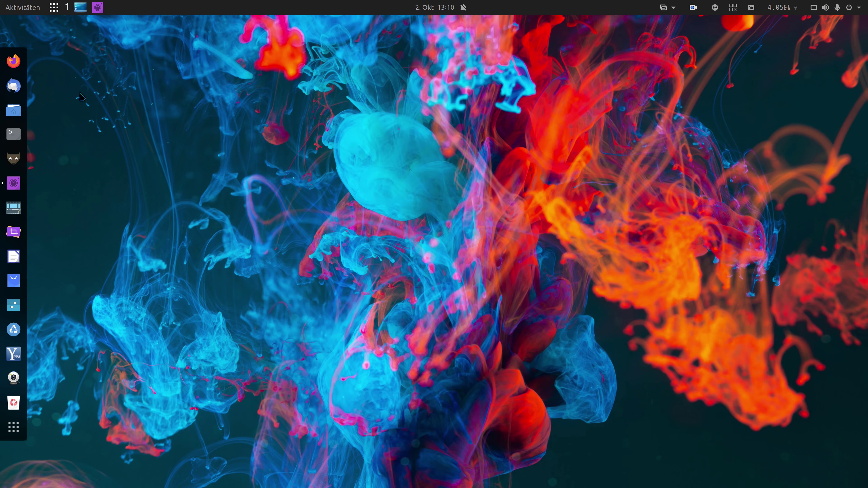
# Open jorgen-hendriksen-HsB4t2NvtLo-unsplash.jpg from the Bilder folder in Darktable via Open With
pyautogui.click(14, 110)
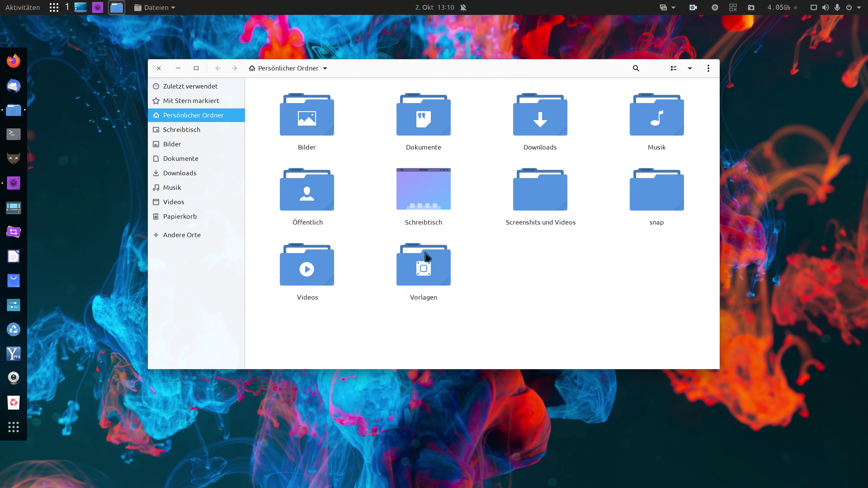
pyautogui.doubleClick(301, 121)
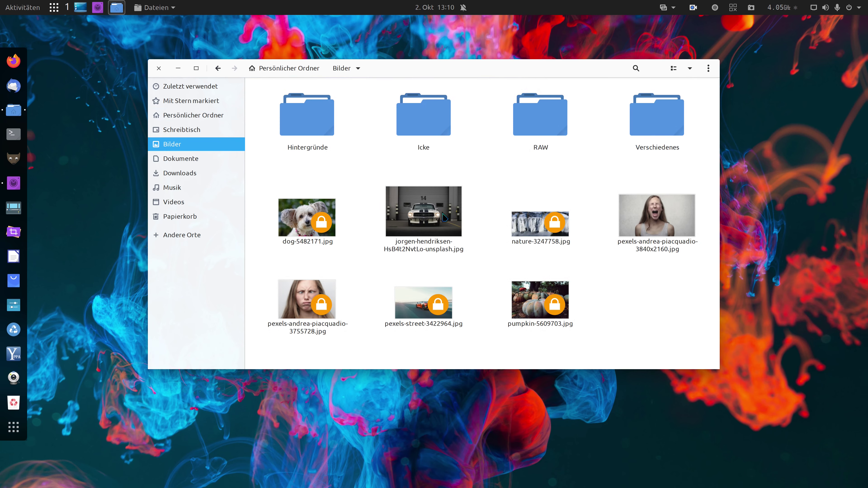
pyautogui.rightClick(409, 212)
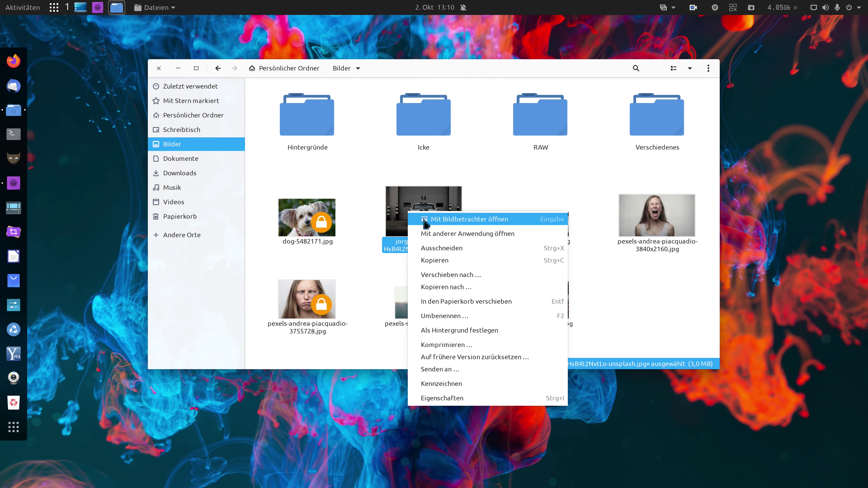
pyautogui.click(426, 234)
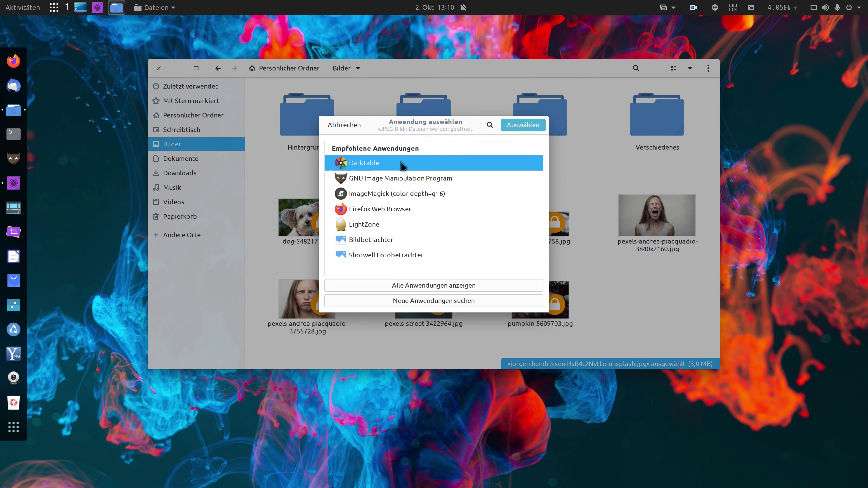
pyautogui.moveTo(444, 125); pyautogui.dragTo(478, 154)
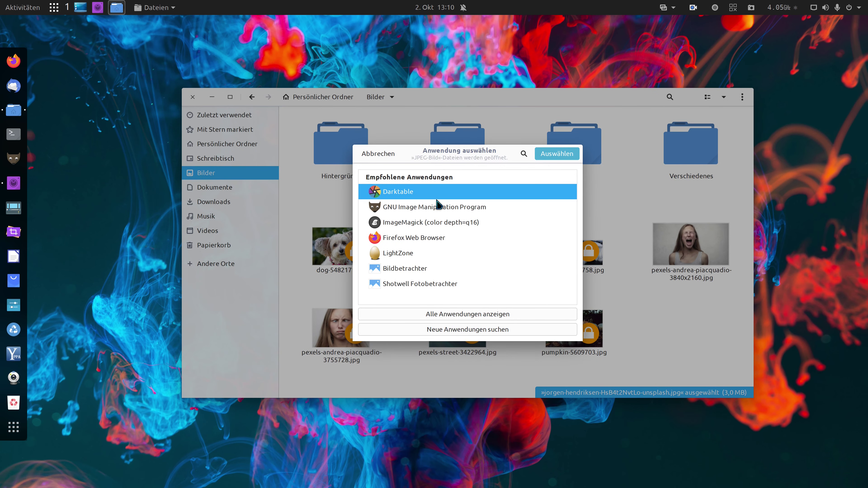
pyautogui.click(541, 155)
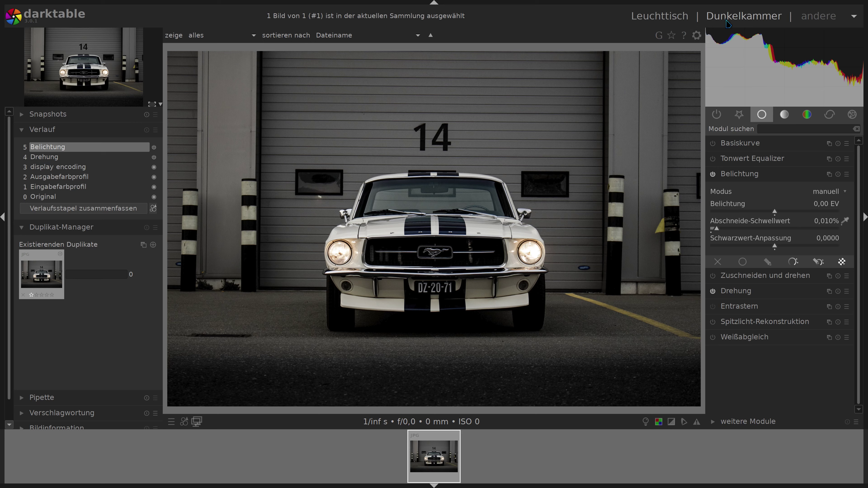
# Toggle the Belichtung module off and back on, and expand its manual 0,00 EV settings
pyautogui.click(712, 174)
pyautogui.click(753, 177)
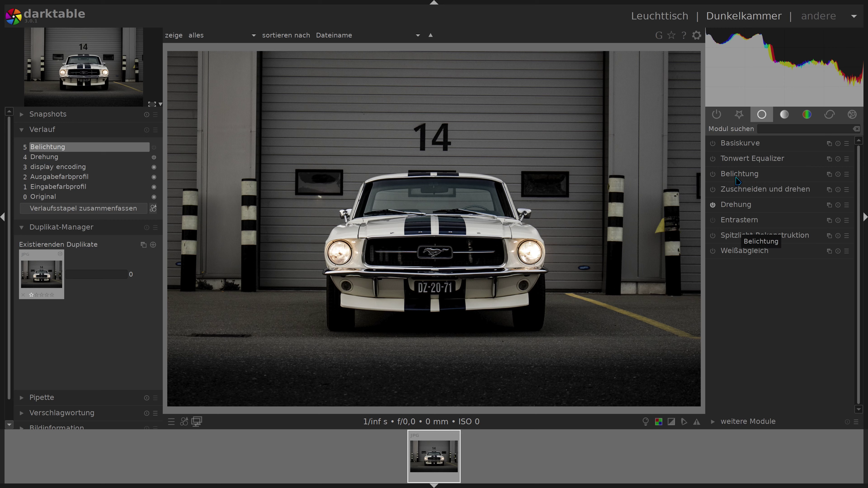
pyautogui.click(714, 177)
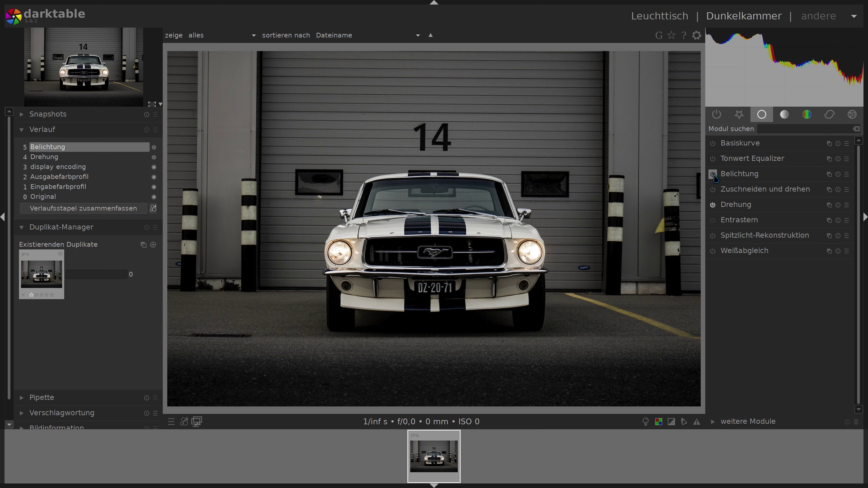
pyautogui.click(756, 178)
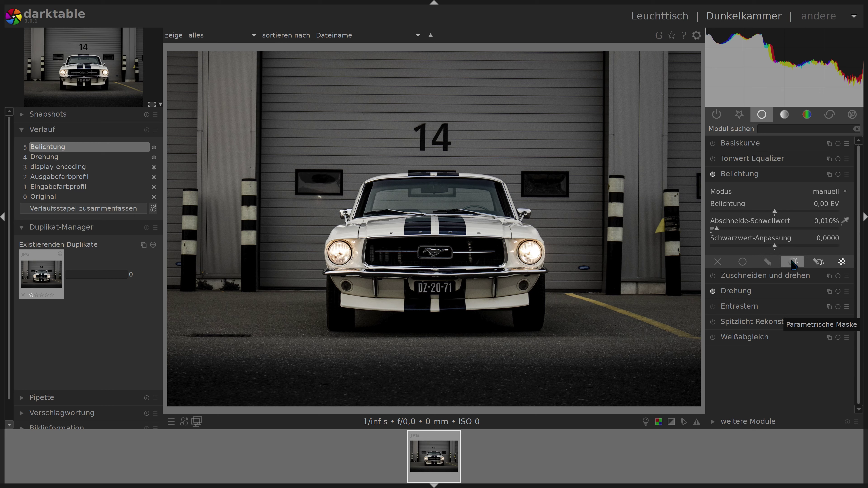
# Add a parametric blending mask to Belichtung, keeping the Normal blend mode
pyautogui.click(792, 263)
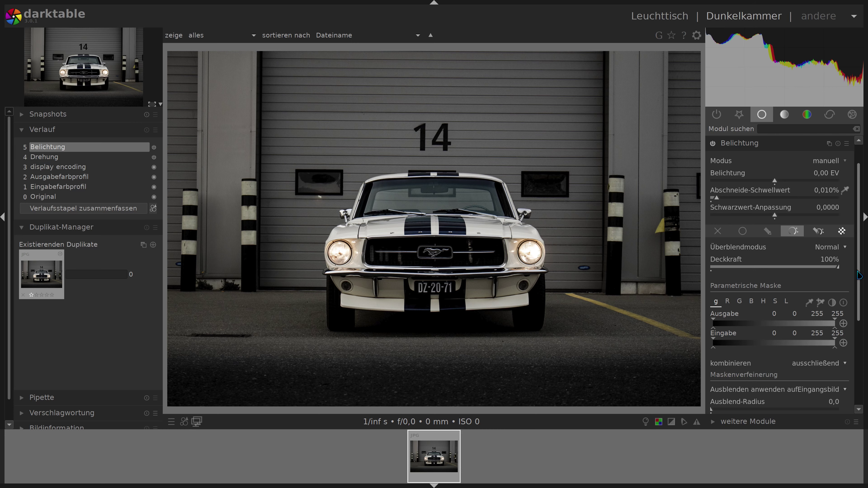
pyautogui.moveTo(858, 275); pyautogui.dragTo(861, 296)
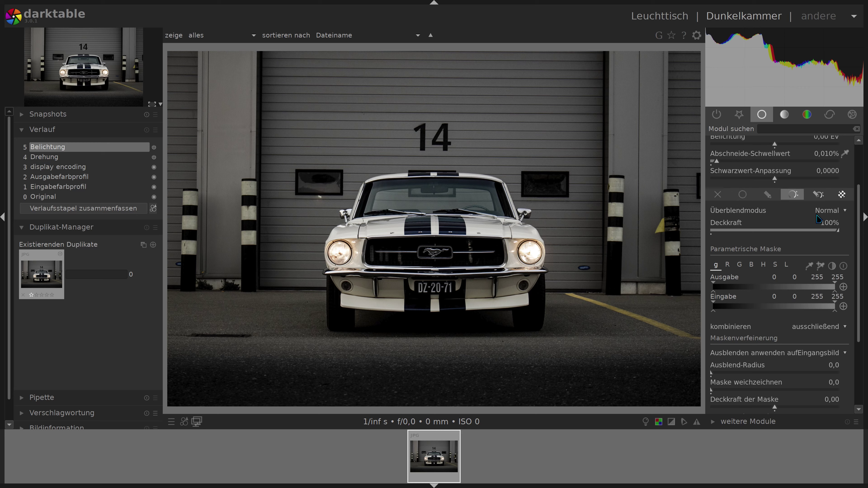
pyautogui.click(827, 211)
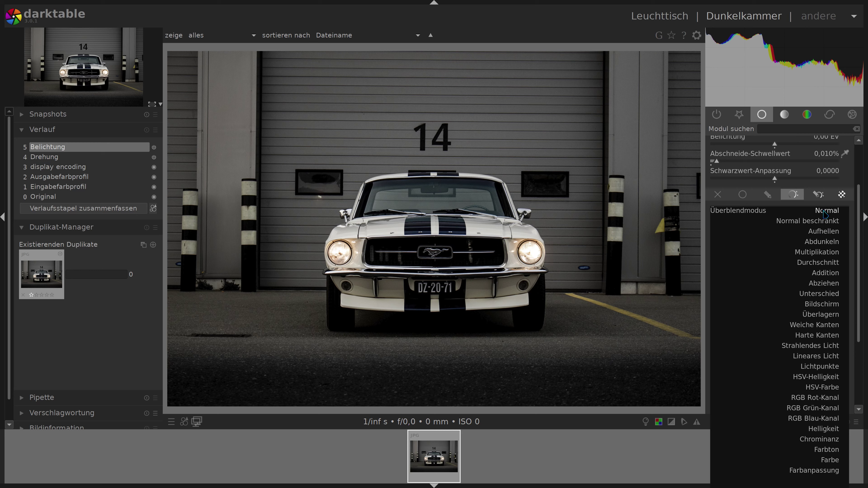
pyautogui.click(823, 209)
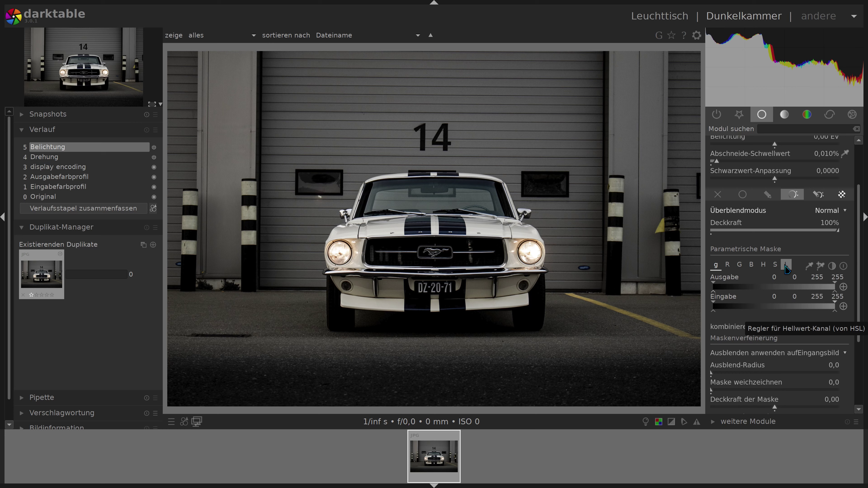
# Base the mask on the L lightness channel and briefly preview the mask overlay
pyautogui.click(785, 268)
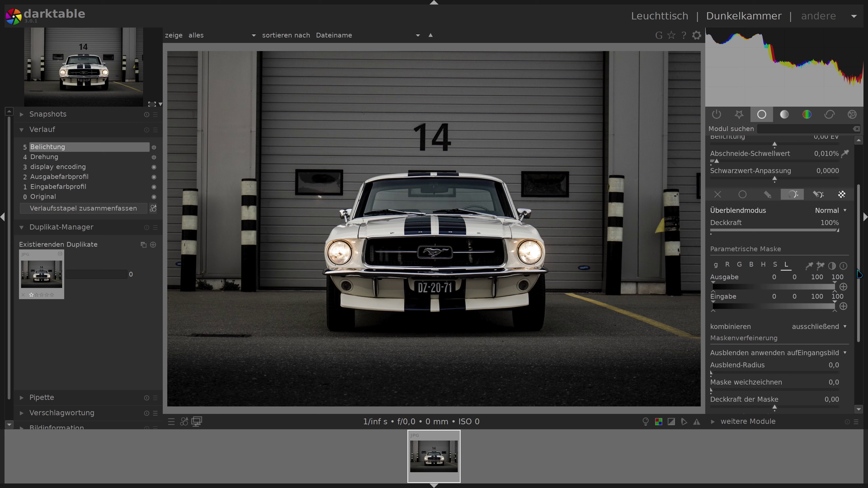
pyautogui.moveTo(858, 274); pyautogui.dragTo(860, 329)
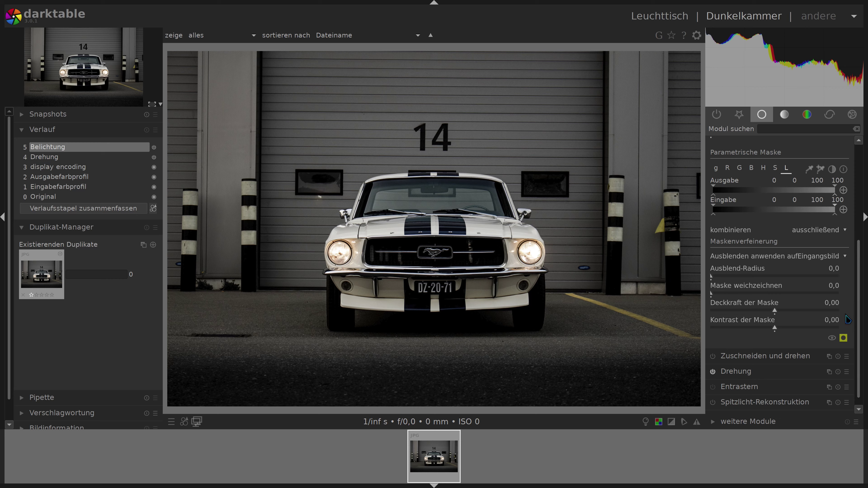
pyautogui.click(844, 339)
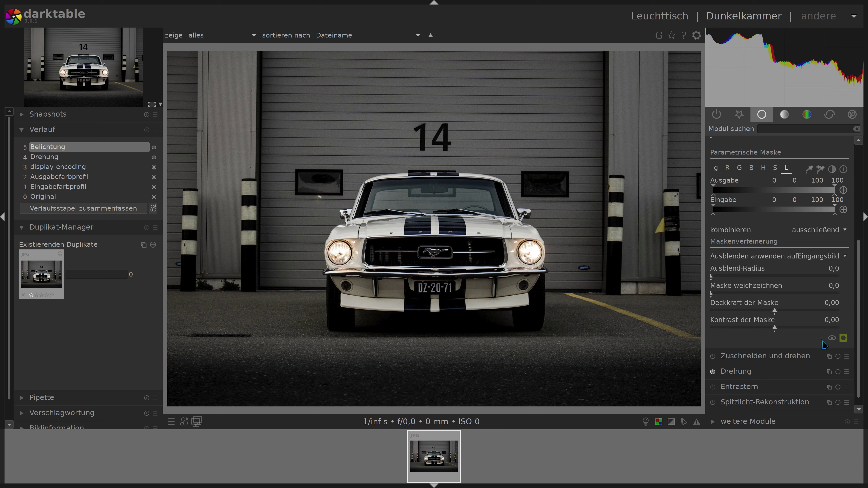
pyautogui.click(845, 338)
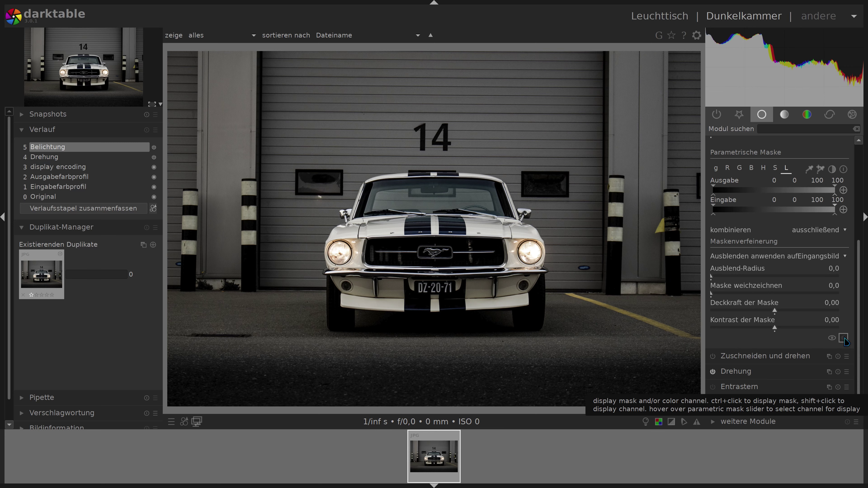
# Show the L mask overlay, which turns the whole photo yellow at the 0–100 range
pyautogui.click(844, 339)
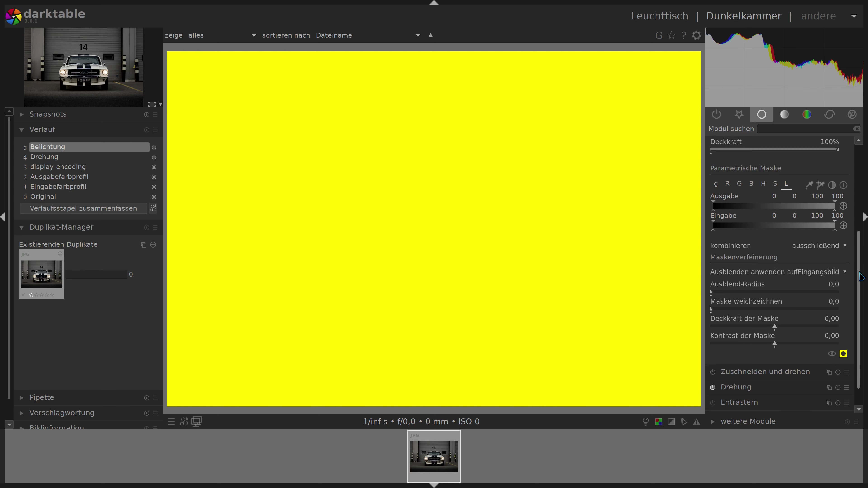
pyautogui.scroll(3, 858, 288)
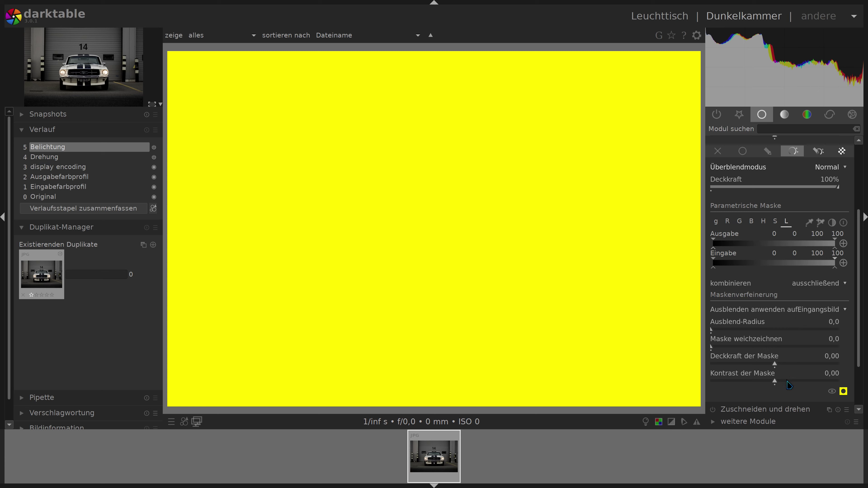
pyautogui.scroll(1, 857, 355)
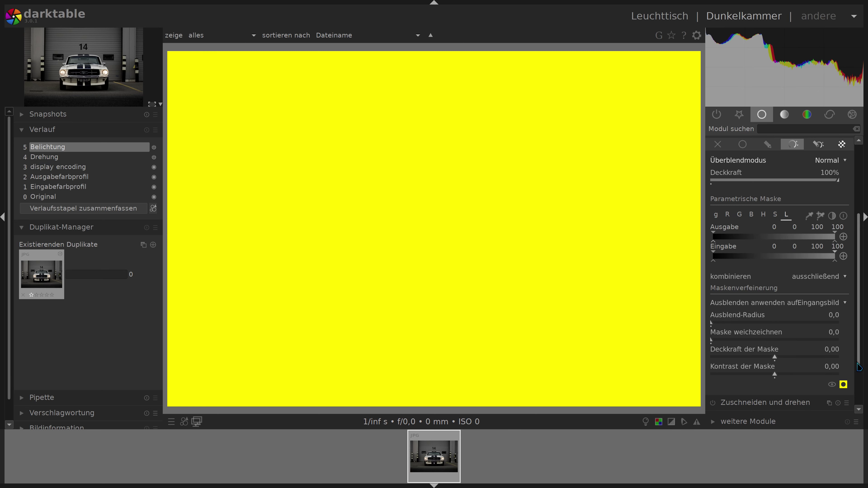
pyautogui.scroll(1, 857, 338)
pyautogui.scroll(1, 861, 325)
pyautogui.scroll(2, 866, 318)
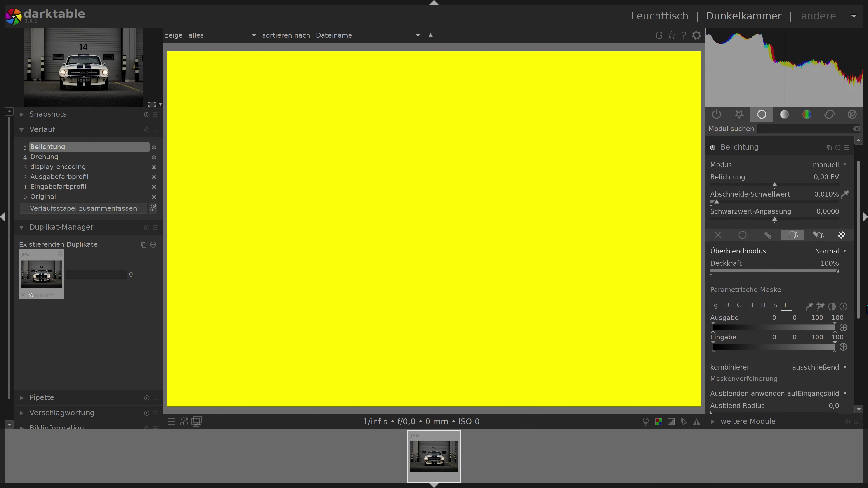
pyautogui.scroll(-1, 865, 319)
pyautogui.scroll(-1, 861, 325)
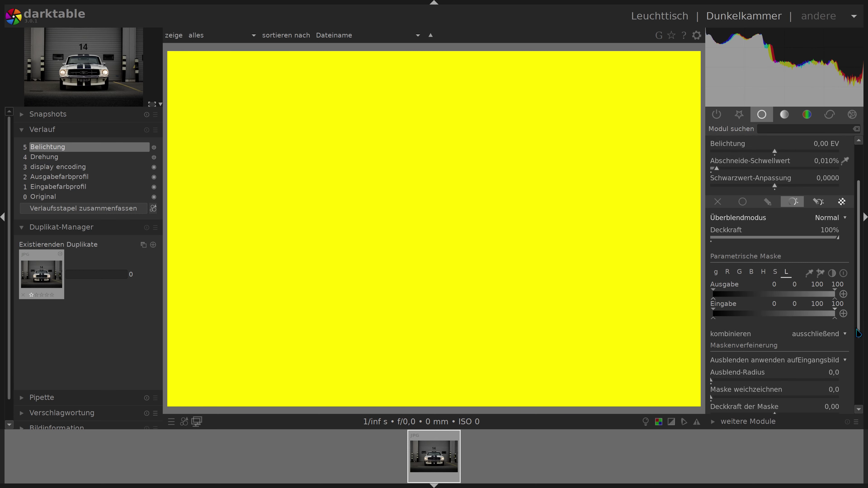
pyautogui.scroll(-1, 858, 333)
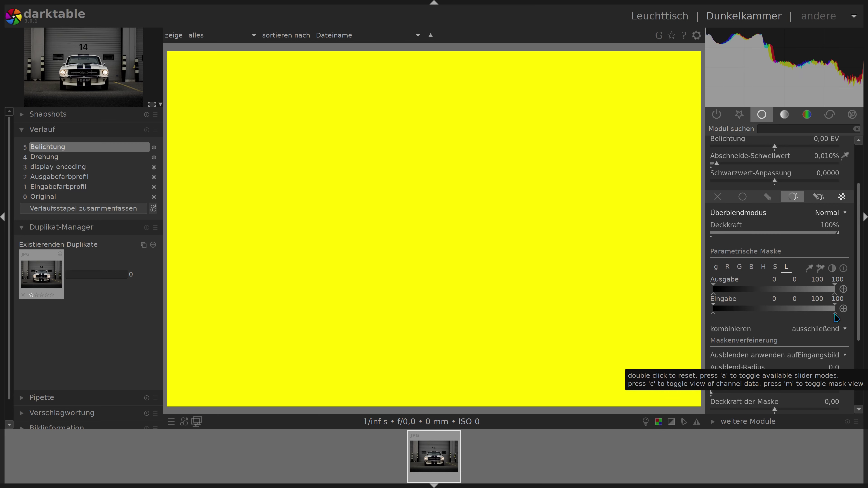
# Limit the L mask input to 0–22 and output to 20–28, masking only darker areas
pyautogui.moveTo(835, 316); pyautogui.dragTo(739, 329)
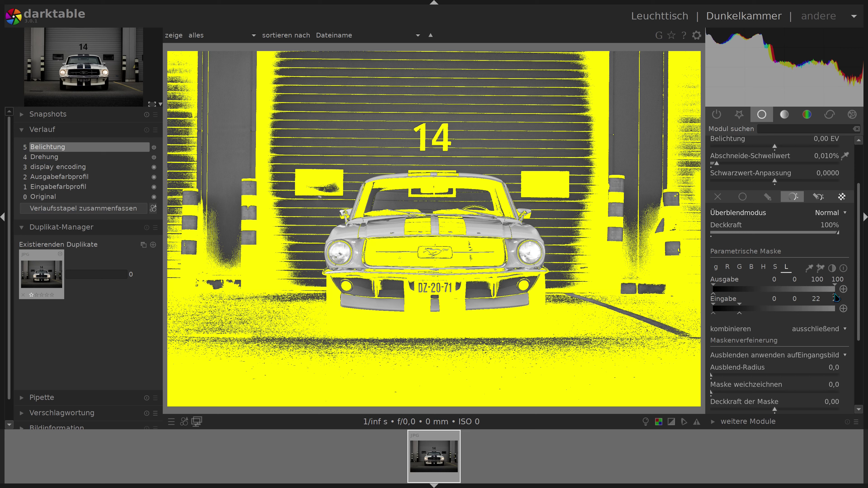
pyautogui.moveTo(835, 297); pyautogui.dragTo(721, 307)
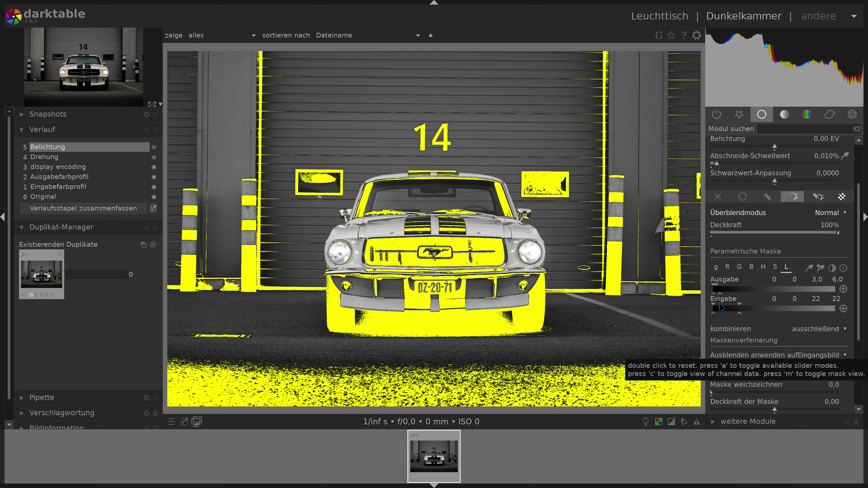
pyautogui.moveTo(721, 307); pyautogui.dragTo(745, 307)
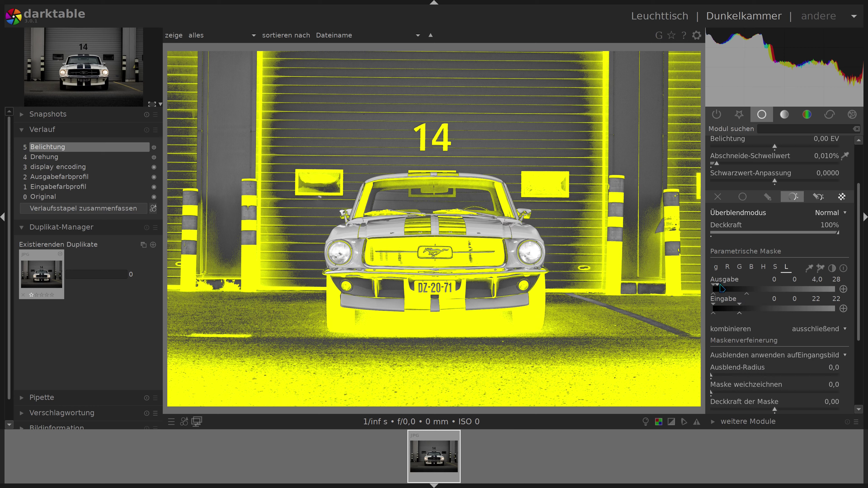
pyautogui.moveTo(721, 288); pyautogui.dragTo(737, 291)
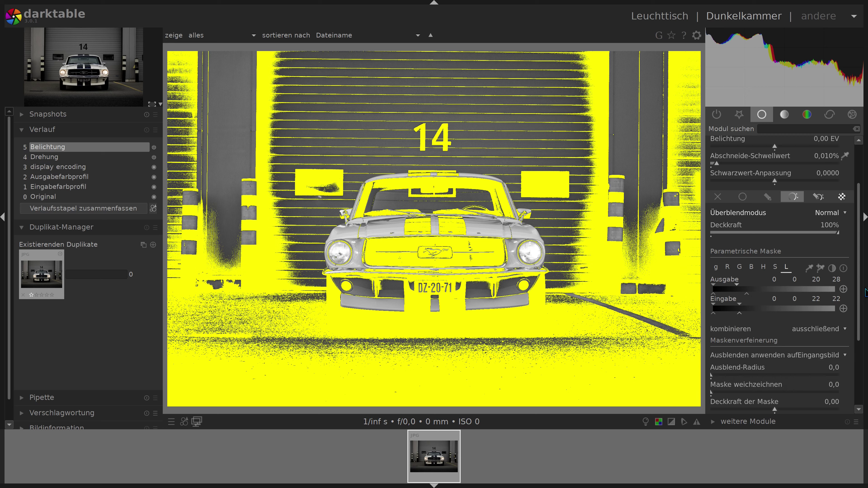
pyautogui.moveTo(860, 309); pyautogui.dragTo(859, 358)
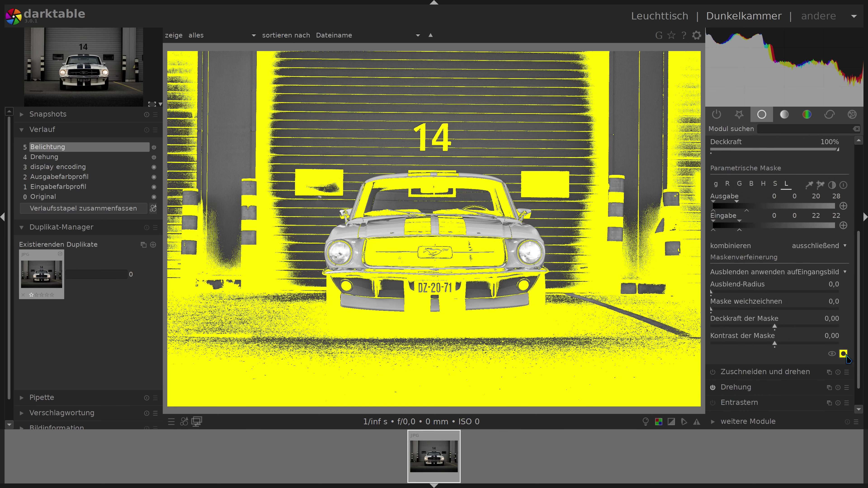
# Hide the mask overlay and raise the Schwarzwert-Anpassung black level to 0,1000
pyautogui.click(844, 354)
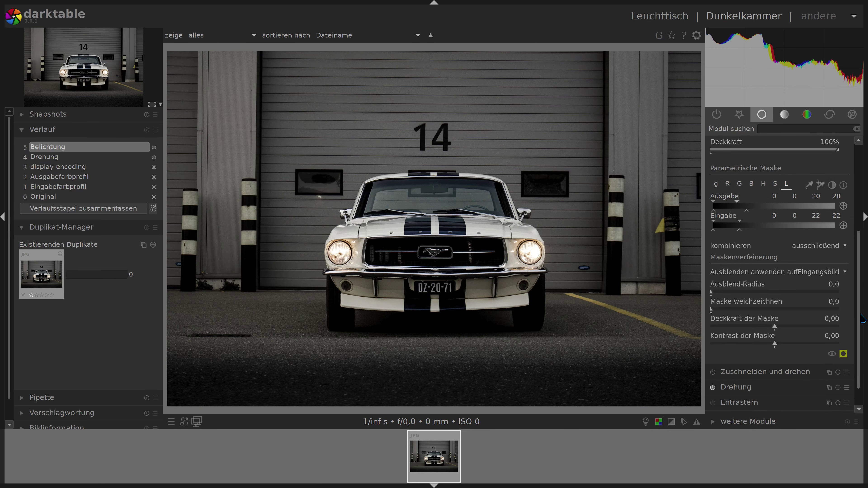
pyautogui.moveTo(862, 319); pyautogui.dragTo(860, 288)
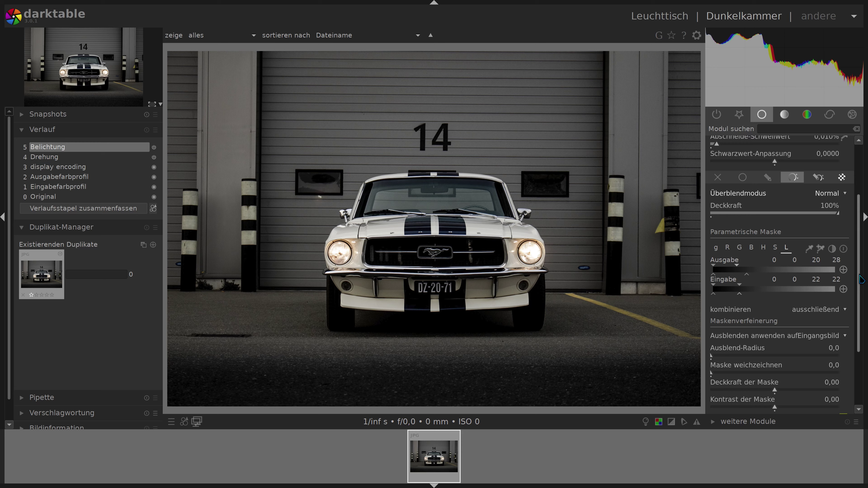
pyautogui.scroll(2, 860, 279)
pyautogui.scroll(3, 861, 279)
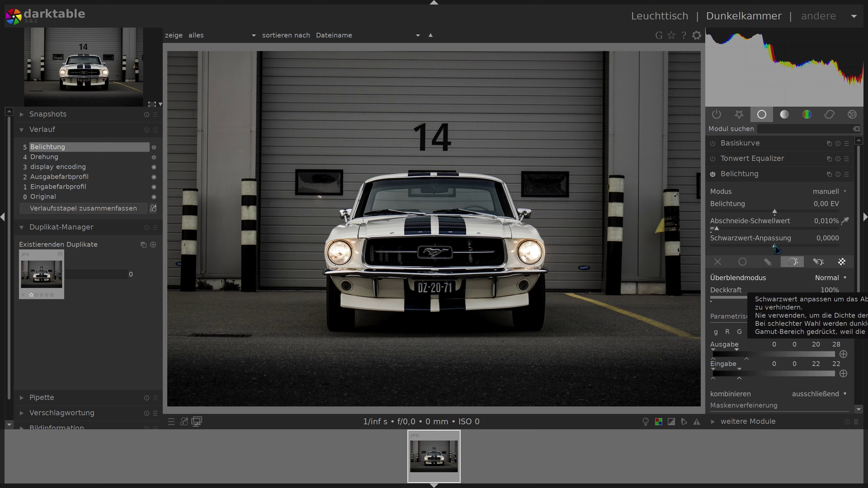
pyautogui.moveTo(775, 249); pyautogui.dragTo(791, 251)
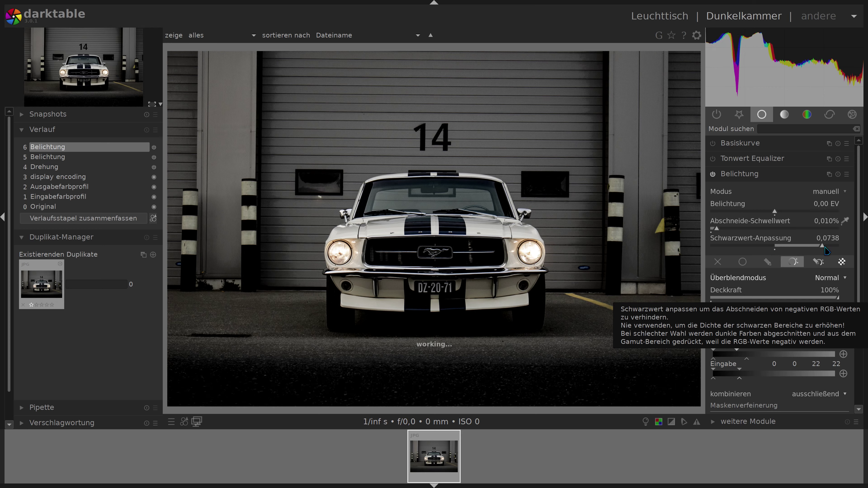
pyautogui.moveTo(790, 251); pyautogui.dragTo(843, 253)
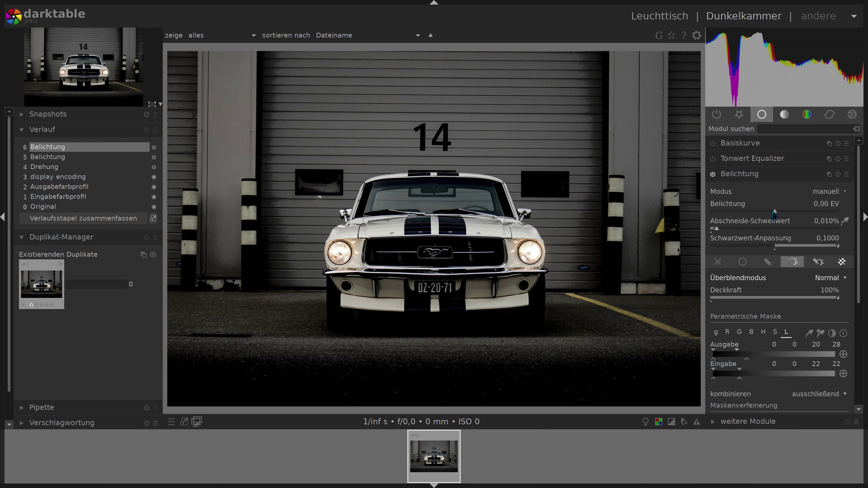
# Lower the masked Belichtung to about -0,90 EV and compare with the side panel hidden
pyautogui.moveTo(774, 215); pyautogui.dragTo(761, 216)
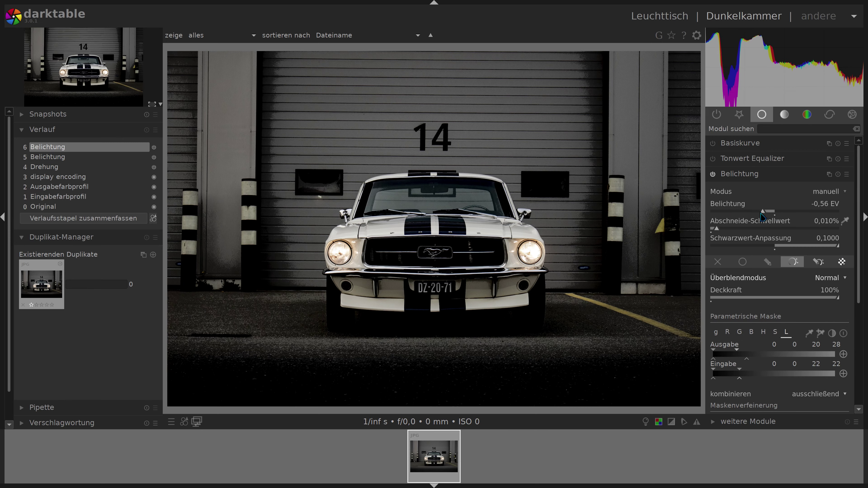
pyautogui.scroll(-14, 772, 216)
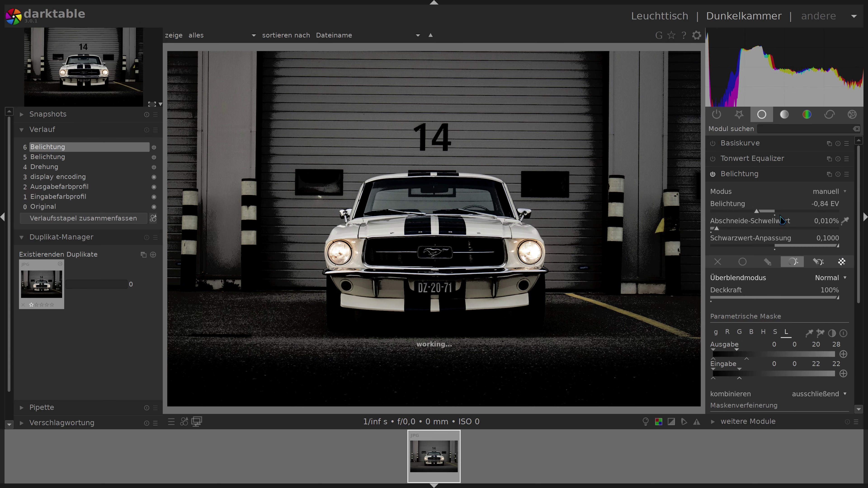
pyautogui.moveTo(782, 220)
pyautogui.mouseDown()
pyautogui.moveTo(818, 221)
pyautogui.moveTo(755, 223)
pyautogui.mouseUp()
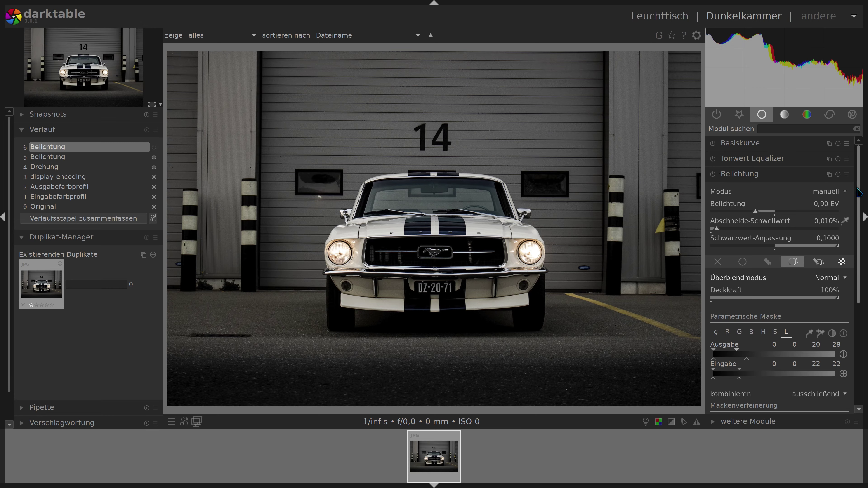
pyautogui.scroll(-5, 861, 205)
pyautogui.click(864, 217)
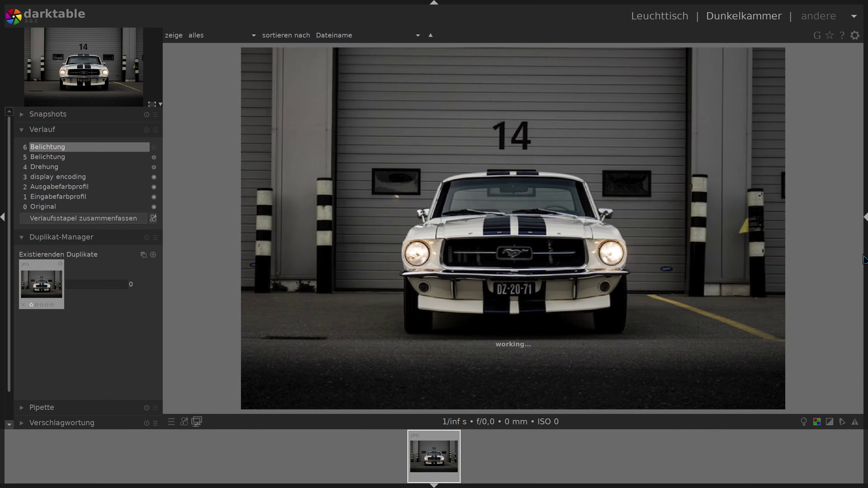
pyautogui.click(864, 218)
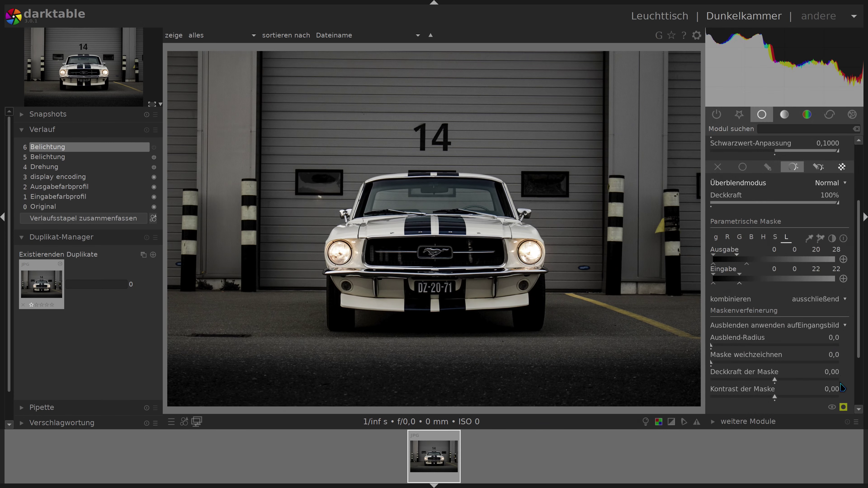
# Retune the L mask to input 8–31 and output 2–7 with the overlay shown, then hide it
pyautogui.click(843, 407)
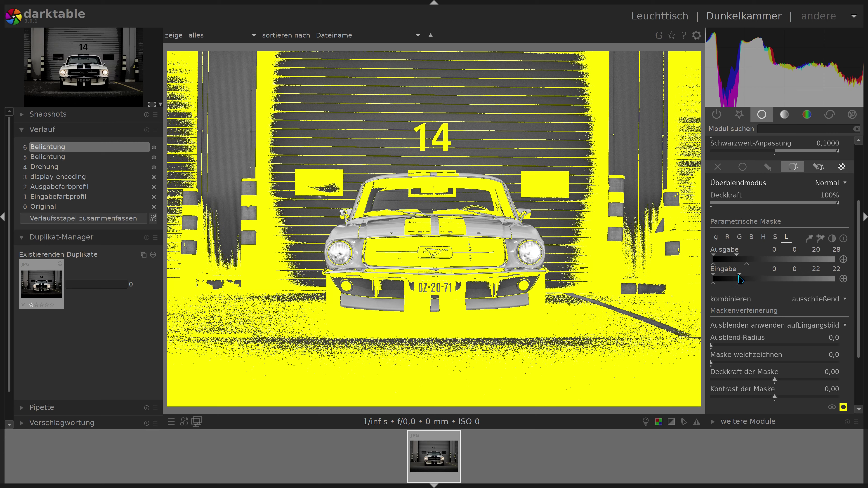
pyautogui.moveTo(738, 279)
pyautogui.mouseDown()
pyautogui.moveTo(724, 279)
pyautogui.moveTo(724, 289)
pyautogui.moveTo(722, 266)
pyautogui.mouseUp()
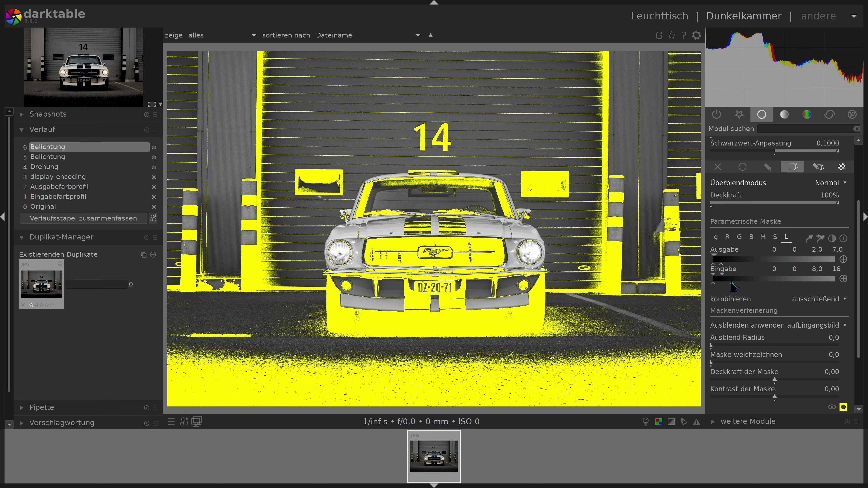
pyautogui.moveTo(725, 287); pyautogui.dragTo(750, 288)
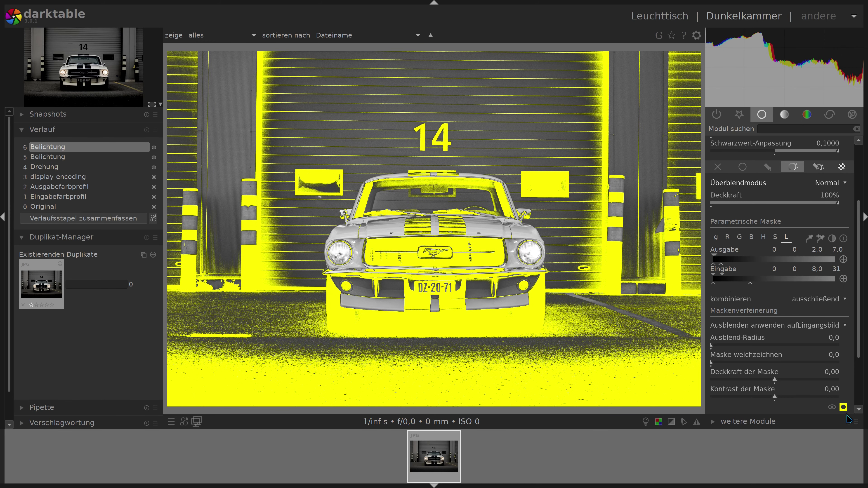
pyautogui.click(843, 407)
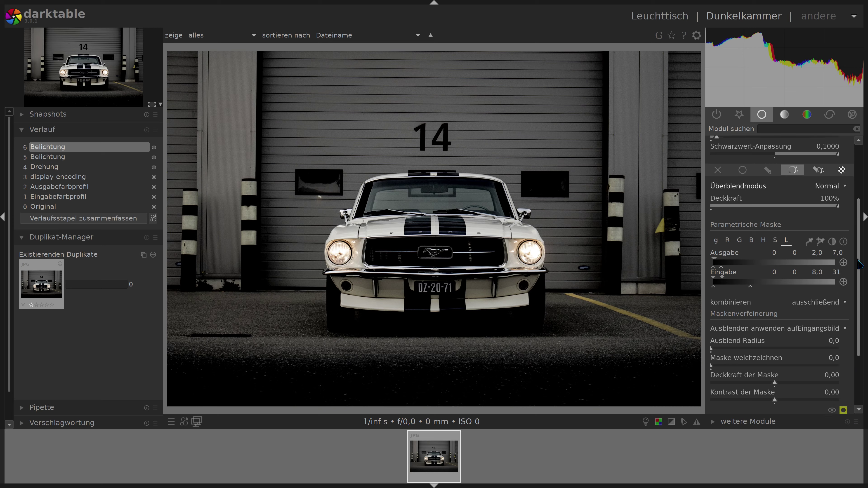
# Drag the masked Belichtung slider fully left to -3,00 EV
pyautogui.scroll(5, 785, 222)
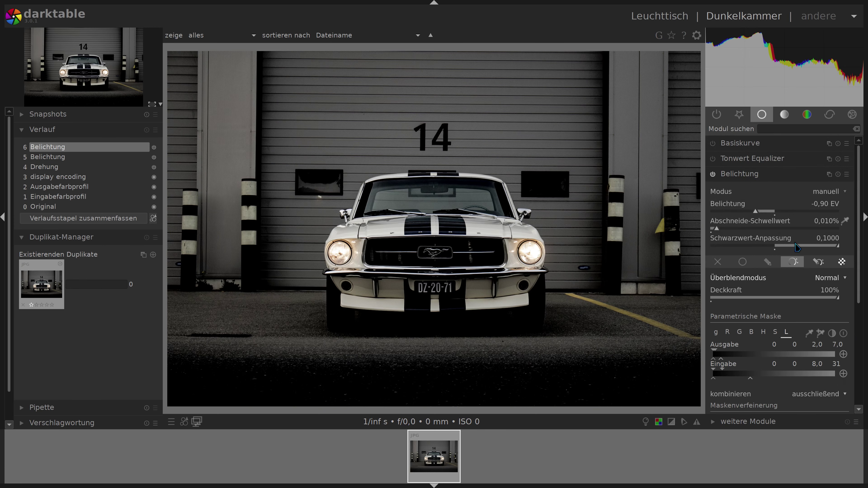
pyautogui.moveTo(756, 215); pyautogui.dragTo(692, 221)
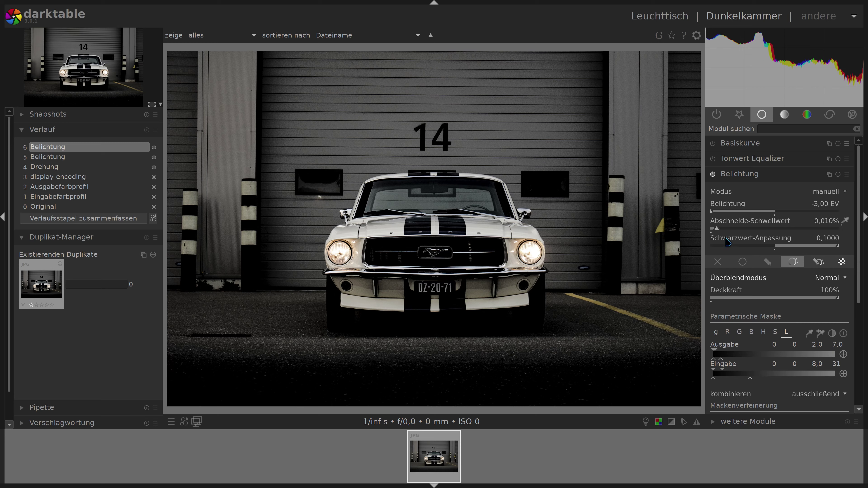
pyautogui.scroll(6, 721, 215)
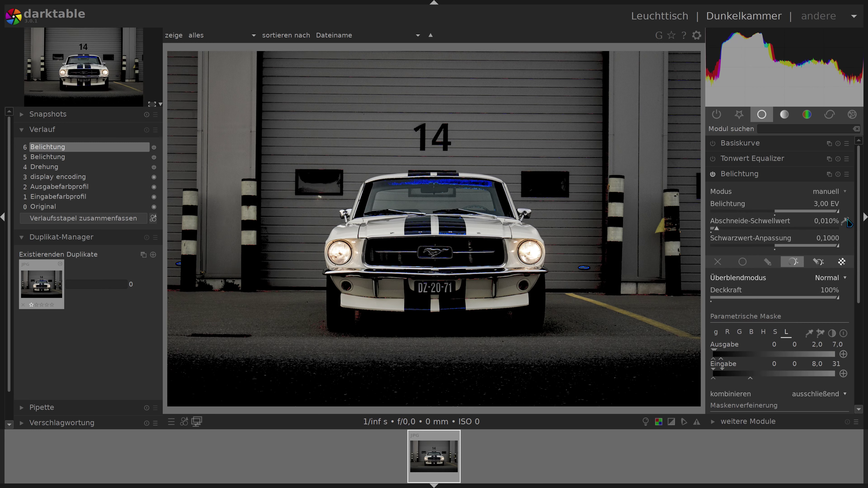
pyautogui.scroll(-6, 722, 214)
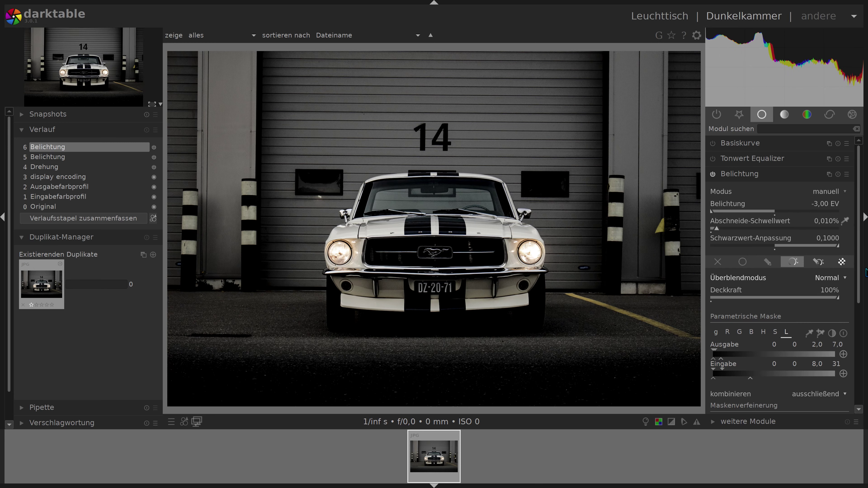
pyautogui.scroll(-5, 858, 294)
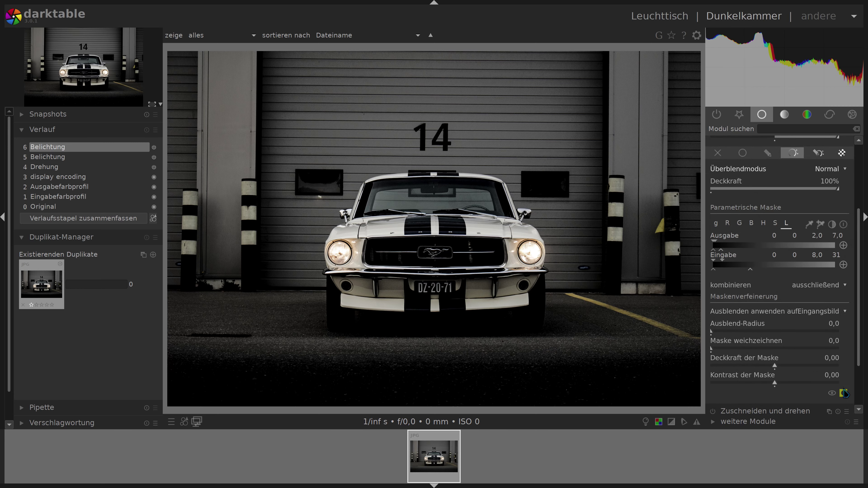
# Show the mask overlay again and widen the L mask to input 0–41, output 0–32
pyautogui.click(842, 392)
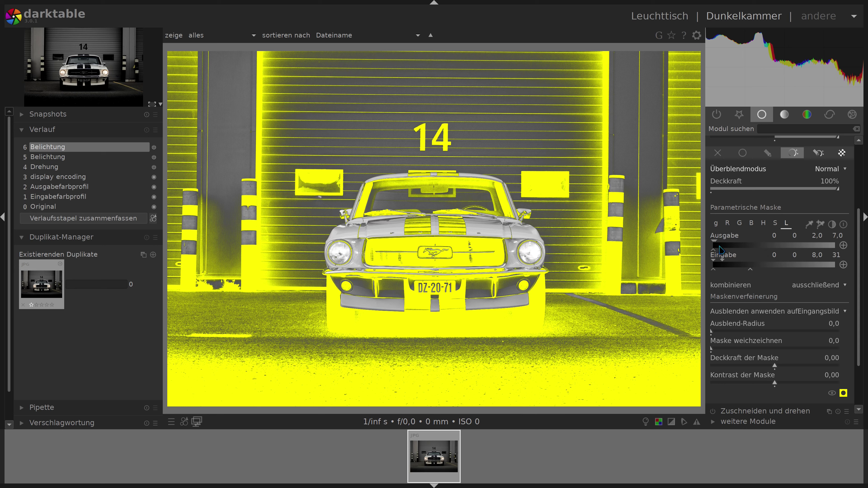
pyautogui.moveTo(720, 245)
pyautogui.mouseDown()
pyautogui.moveTo(738, 249)
pyautogui.moveTo(724, 250)
pyautogui.mouseUp()
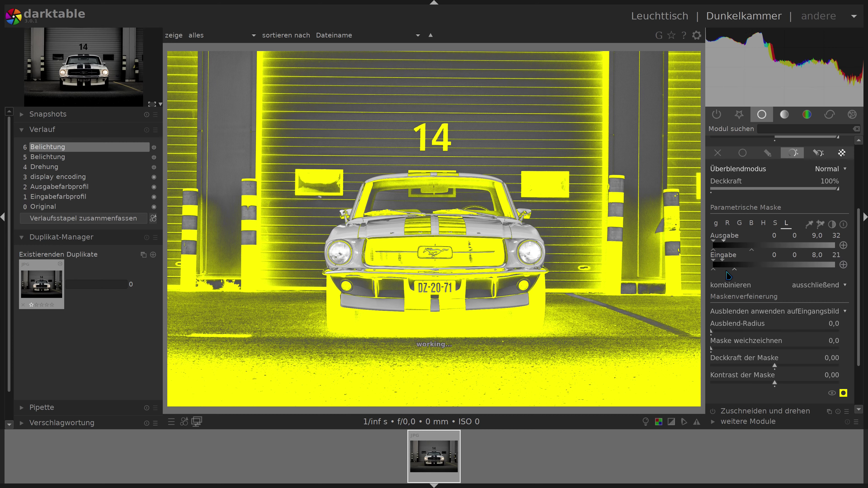
pyautogui.moveTo(750, 272)
pyautogui.mouseDown()
pyautogui.moveTo(776, 276)
pyautogui.moveTo(723, 276)
pyautogui.moveTo(764, 280)
pyautogui.mouseUp()
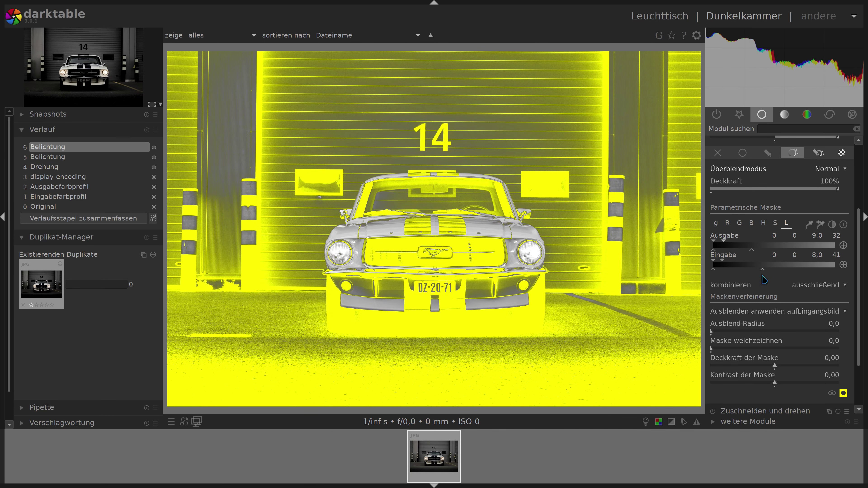
pyautogui.click(843, 392)
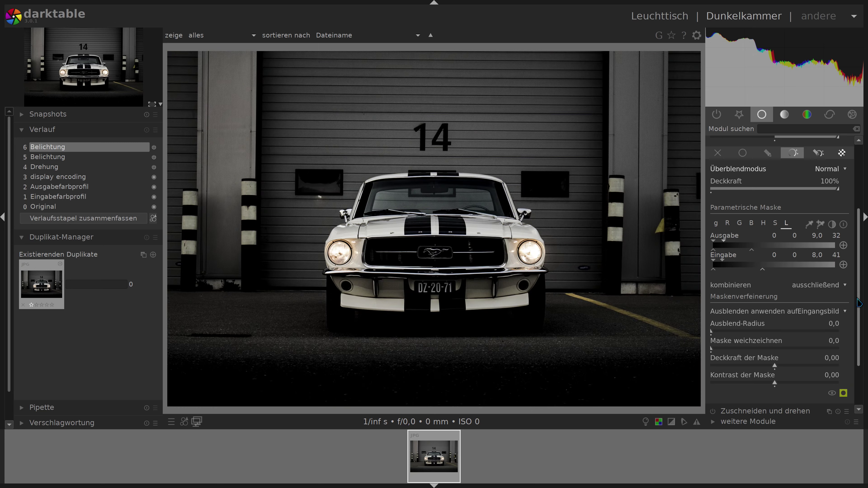
pyautogui.scroll(5, 858, 244)
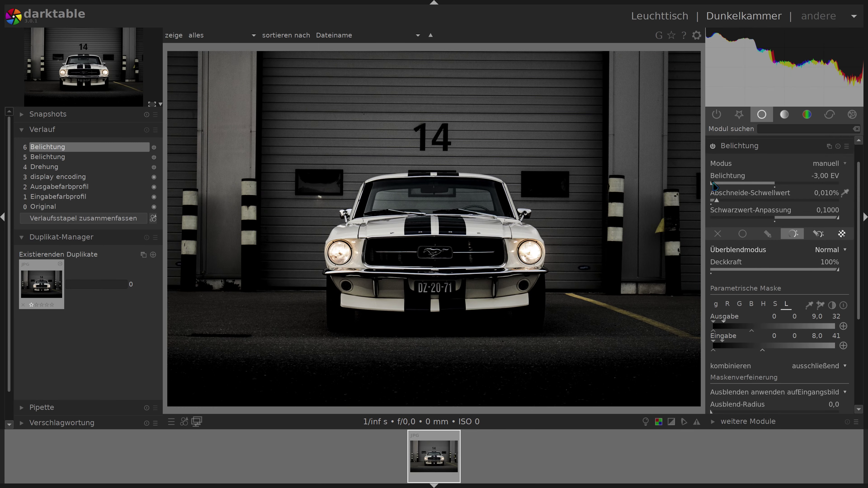
pyautogui.doubleClick(714, 186)
pyautogui.hotkey('ctrl', 'z')
pyautogui.moveTo(836, 219)
pyautogui.mouseDown()
pyautogui.moveTo(684, 226)
pyautogui.moveTo(844, 225)
pyautogui.mouseUp()
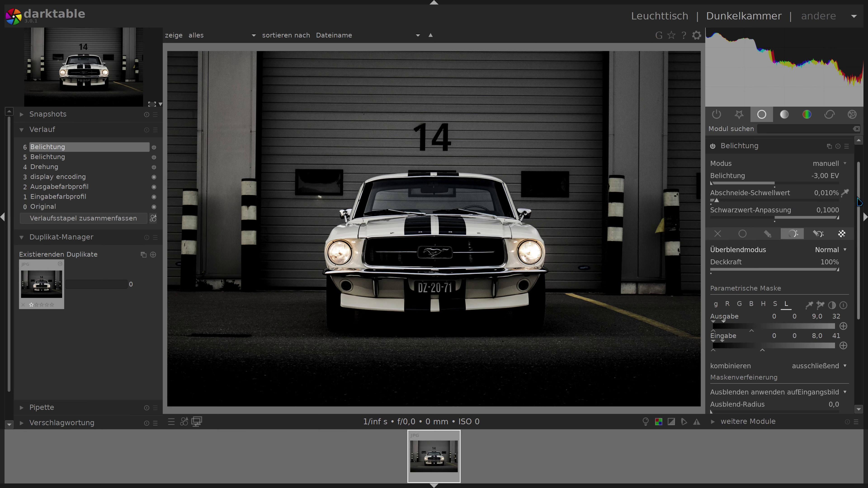
pyautogui.scroll(2, 859, 202)
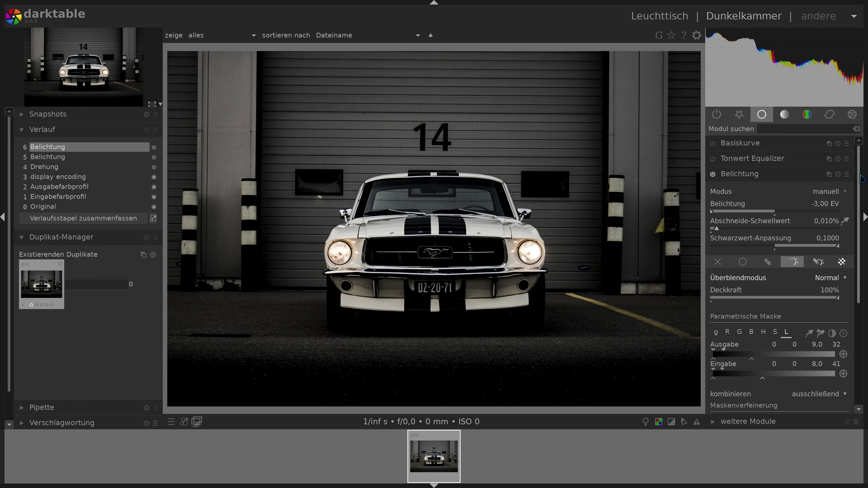
pyautogui.doubleClick(714, 175)
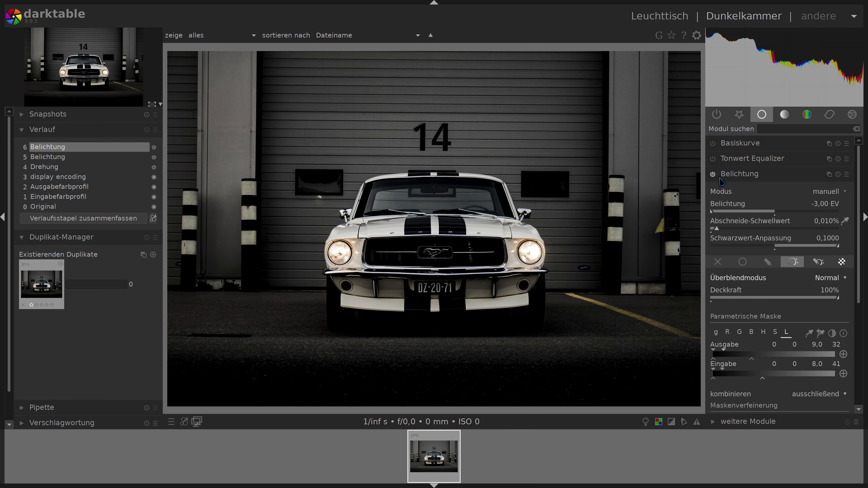
pyautogui.doubleClick(713, 175)
pyautogui.click(713, 174)
pyautogui.moveTo(717, 212)
pyautogui.mouseDown()
pyautogui.moveTo(829, 218)
pyautogui.moveTo(569, 236)
pyautogui.mouseUp()
pyautogui.moveTo(833, 249)
pyautogui.mouseDown()
pyautogui.moveTo(819, 247)
pyautogui.moveTo(855, 281)
pyautogui.mouseUp()
# Enable RGB-Stufen and shift its midtone handle to darken the garage, then compare against Original
pyautogui.click(790, 179)
pyautogui.click(784, 115)
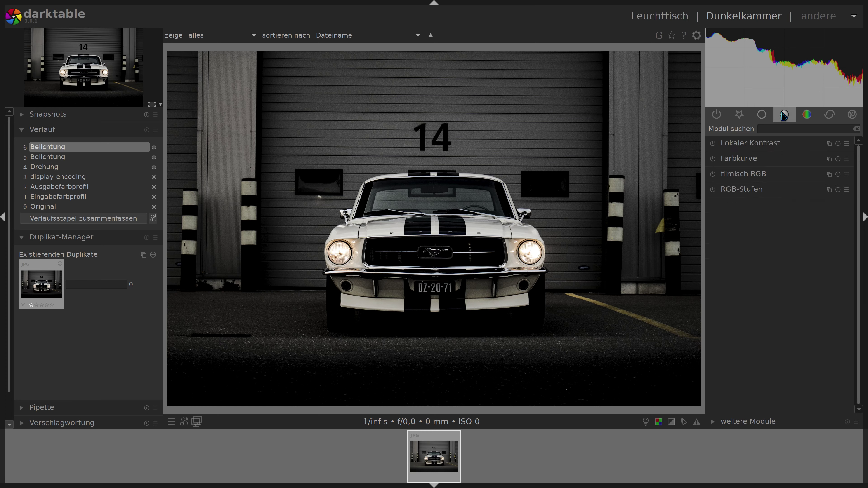
pyautogui.click(712, 189)
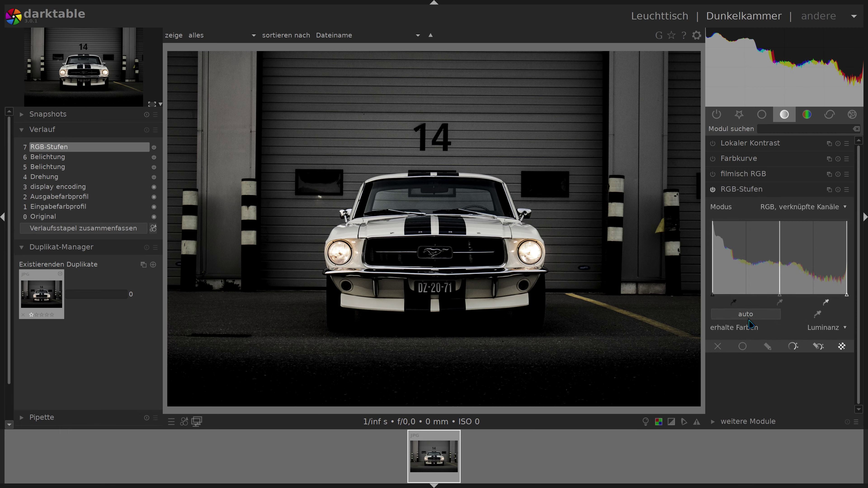
pyautogui.moveTo(780, 295); pyautogui.dragTo(802, 295)
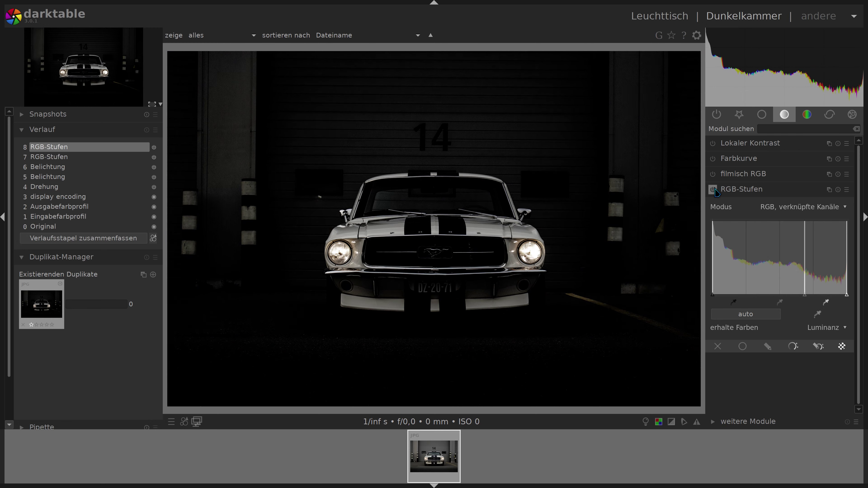
pyautogui.click(774, 189)
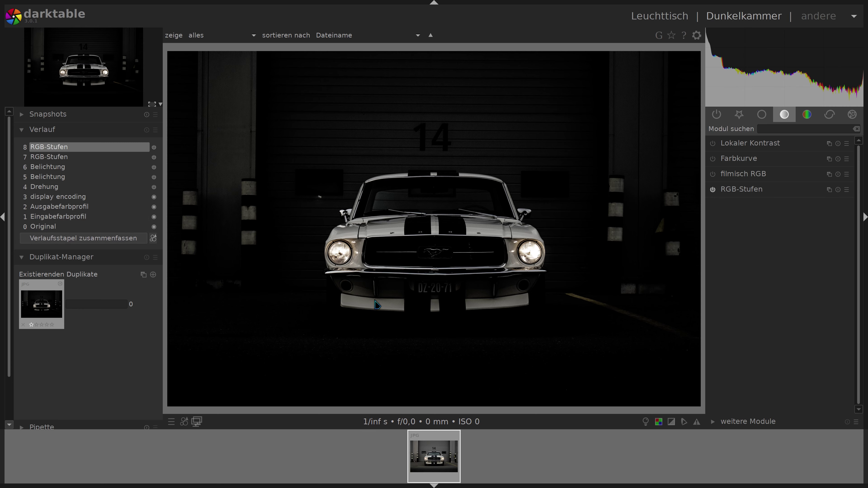
pyautogui.click(42, 226)
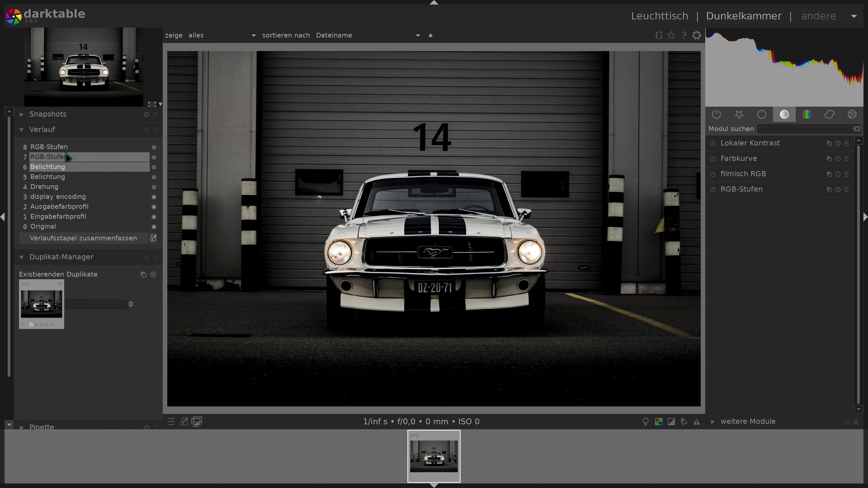
pyautogui.click(66, 148)
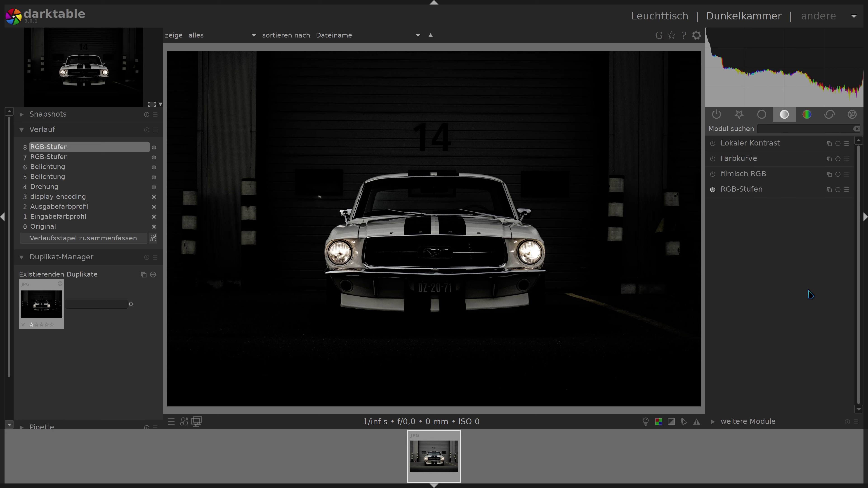
# Expand the exposure (Belichtung) module in the base group and scroll to its blending settings
pyautogui.click(761, 114)
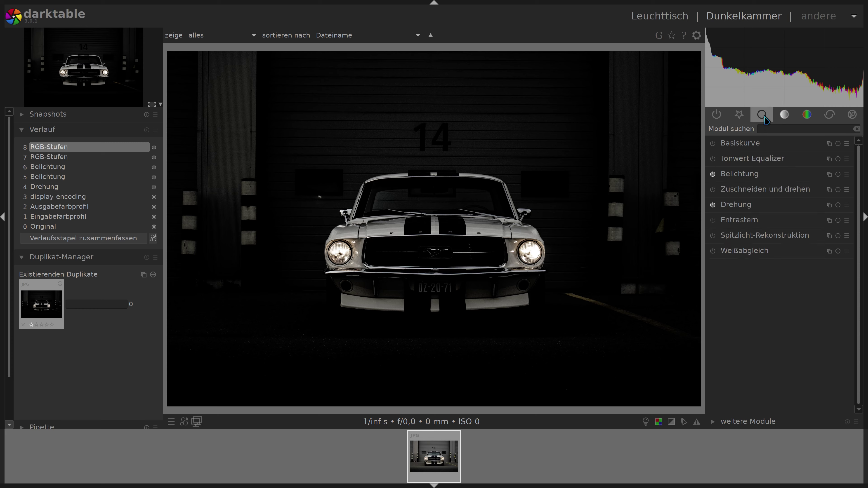
pyautogui.click(760, 176)
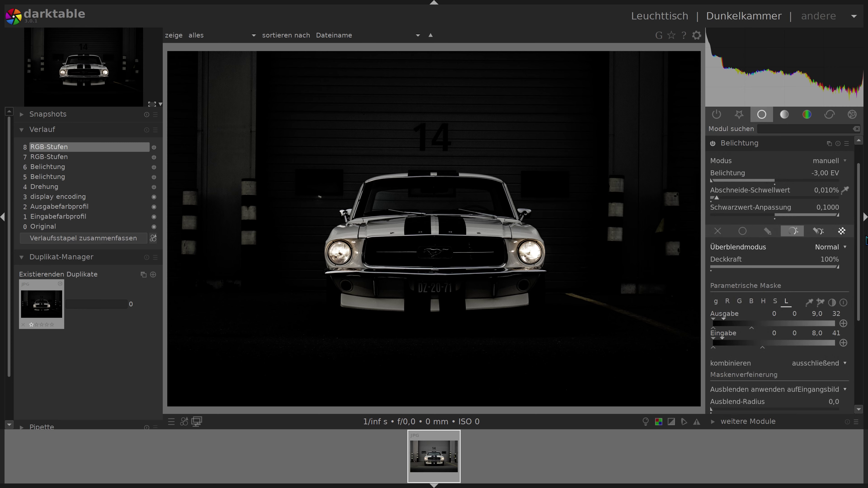
pyautogui.scroll(-2, 859, 262)
pyautogui.scroll(-2, 859, 262)
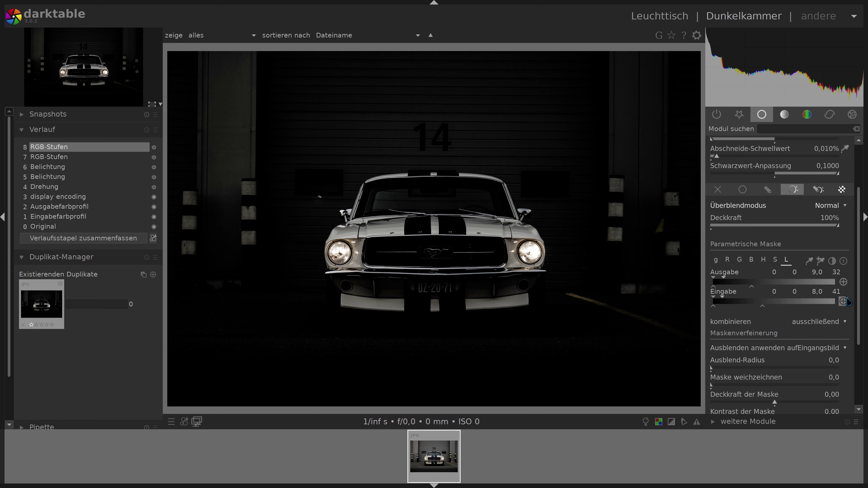
pyautogui.scroll(-2, 719, 291)
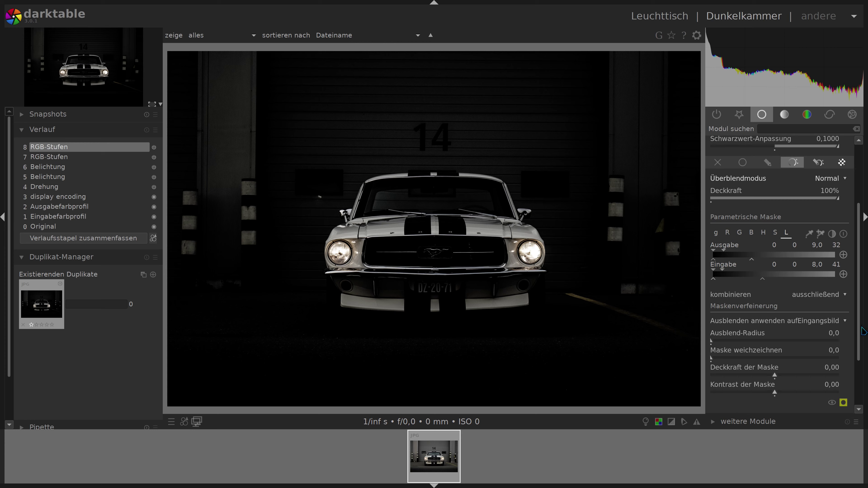
pyautogui.scroll(-2, 860, 339)
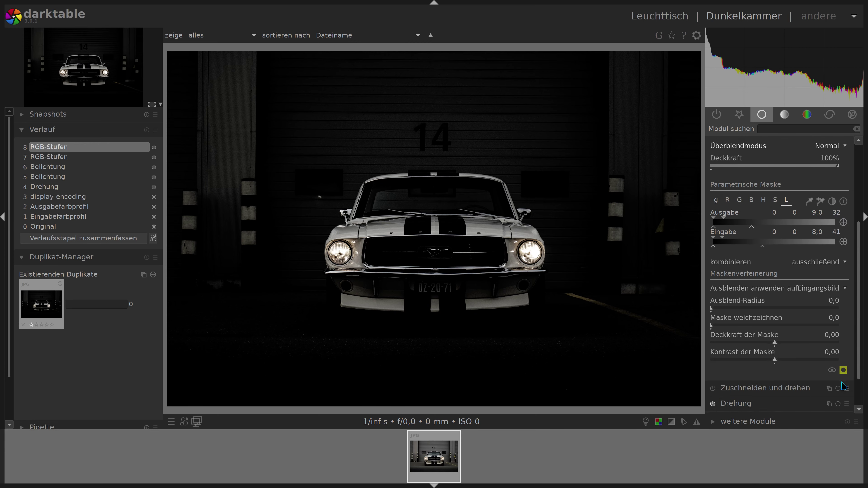
# Toggle the exposure mask preview on and off to check it covers the garage but spares the car
pyautogui.click(843, 370)
pyautogui.click(843, 370)
pyautogui.click(843, 370)
pyautogui.click(843, 370)
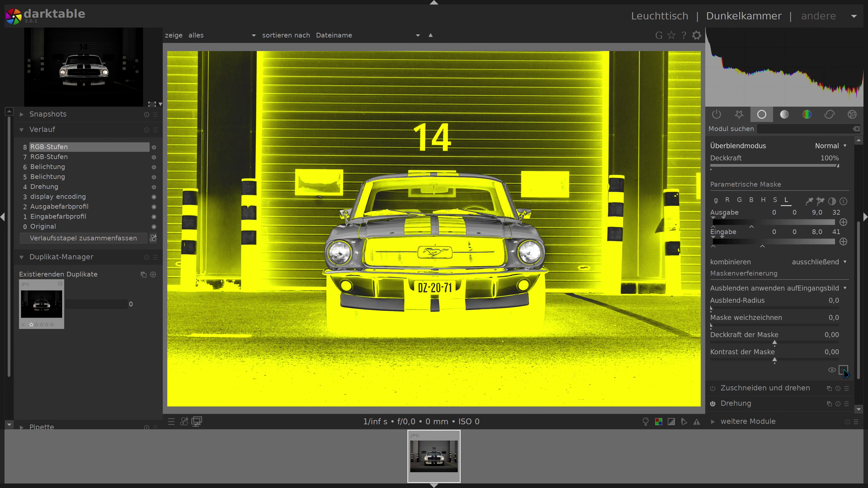
pyautogui.click(843, 370)
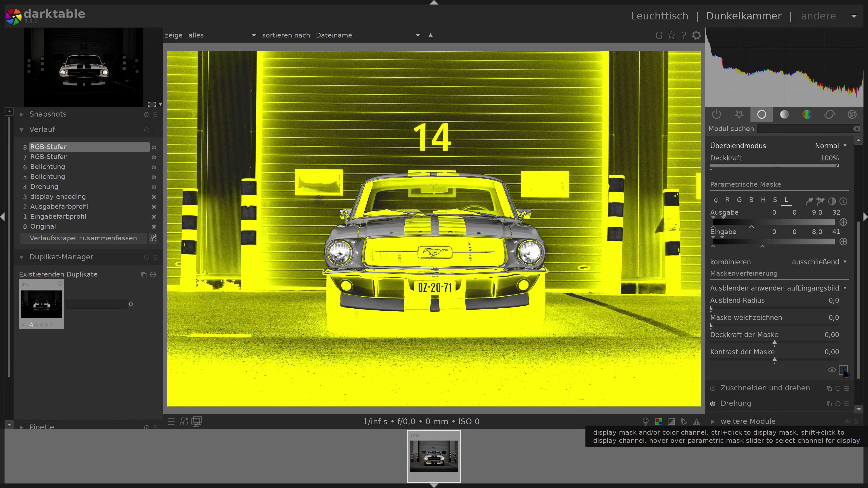
pyautogui.click(843, 370)
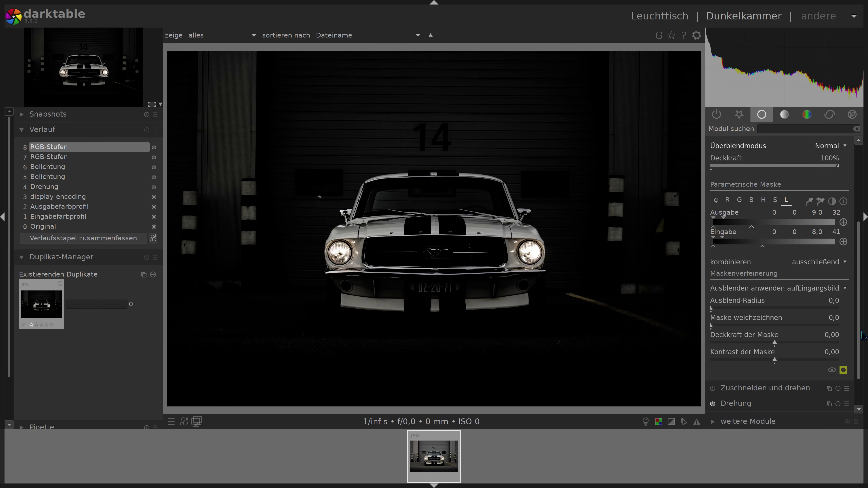
# Switch the exposure module's blending to drawn & parametric mask
pyautogui.scroll(3, 859, 337)
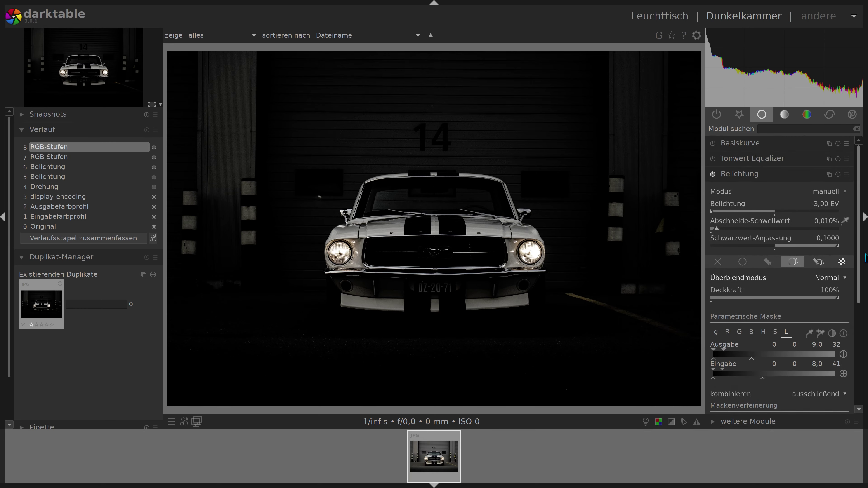
pyautogui.scroll(-3, 860, 339)
pyautogui.moveTo(860, 340)
pyautogui.mouseDown()
pyautogui.moveTo(860, 302)
pyautogui.moveTo(855, 336)
pyautogui.mouseUp()
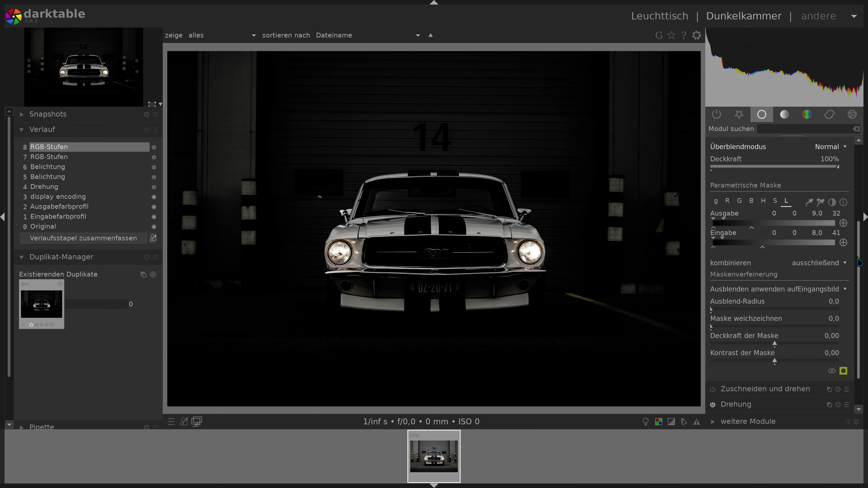
pyautogui.moveTo(858, 260); pyautogui.dragTo(855, 233)
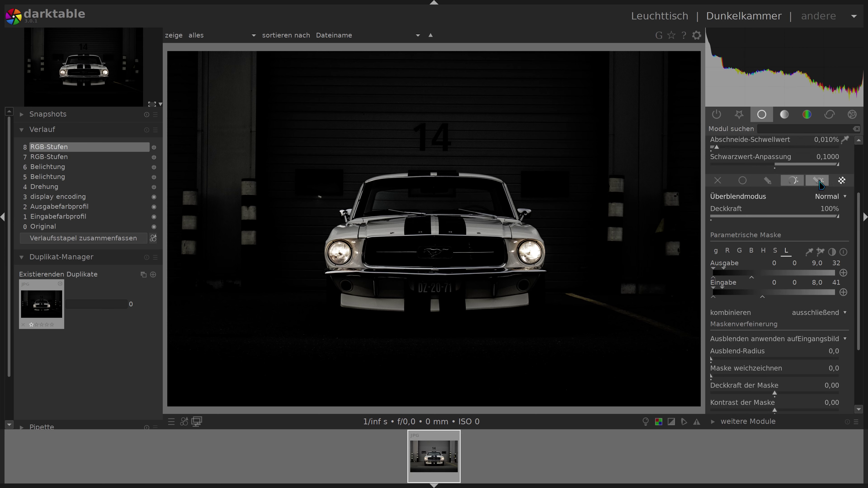
pyautogui.click(820, 181)
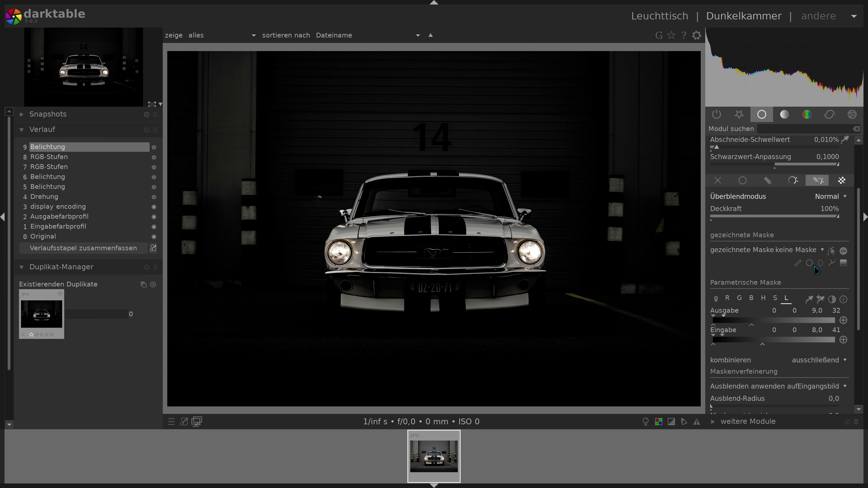
# Return the exposure module's blending to a parametric-only mask
pyautogui.click(793, 180)
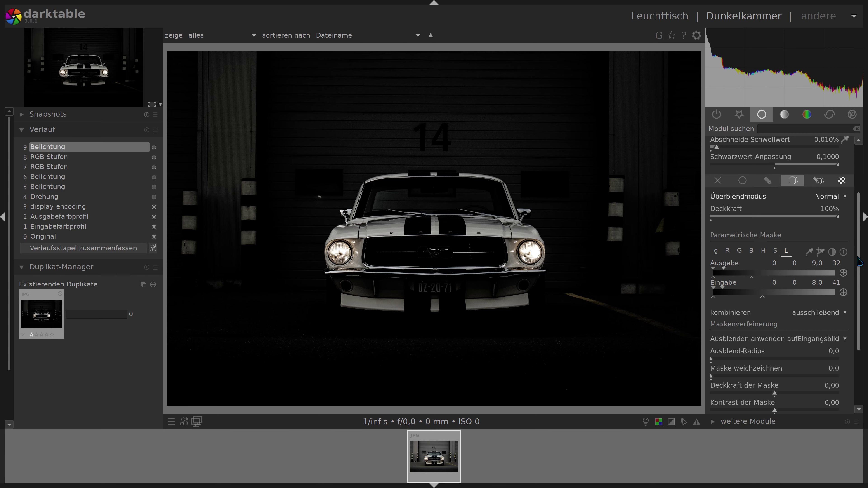
pyautogui.click(51, 236)
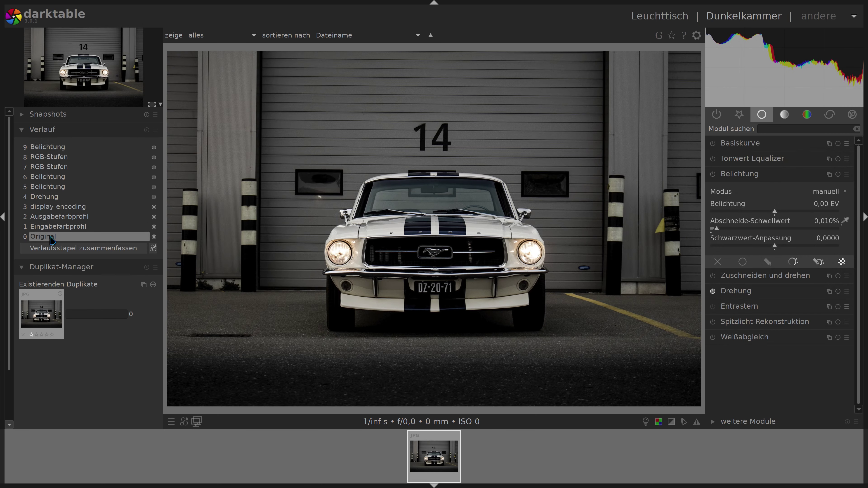
pyautogui.click(52, 147)
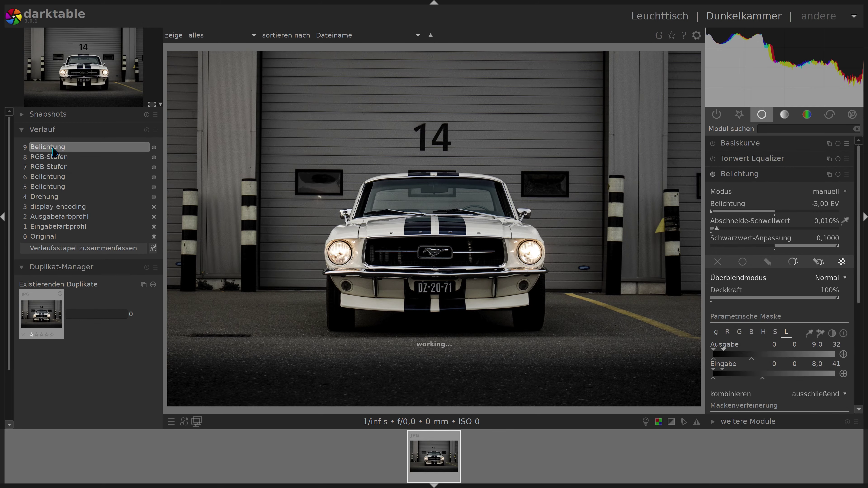